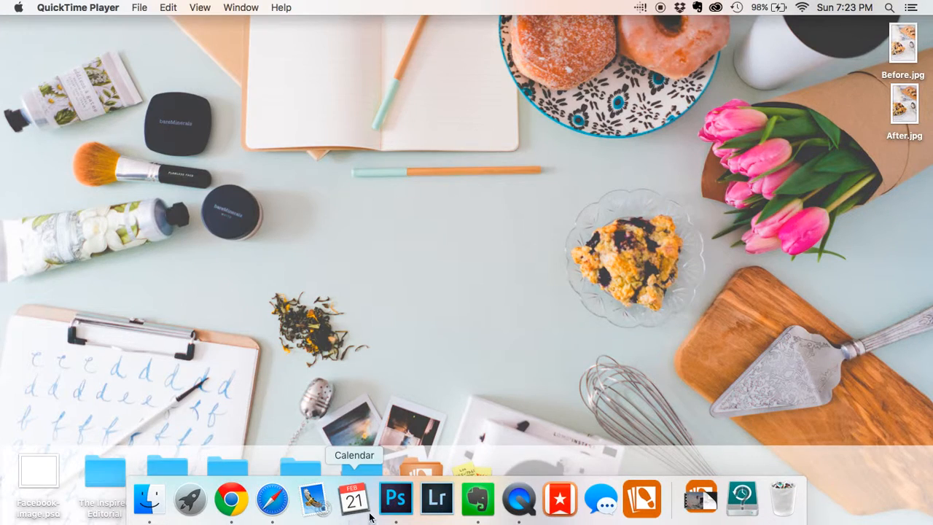
# - Switch to Photoshop and start a new document 472 pixels wide and 394 pixels high
pyautogui.click(396, 499)
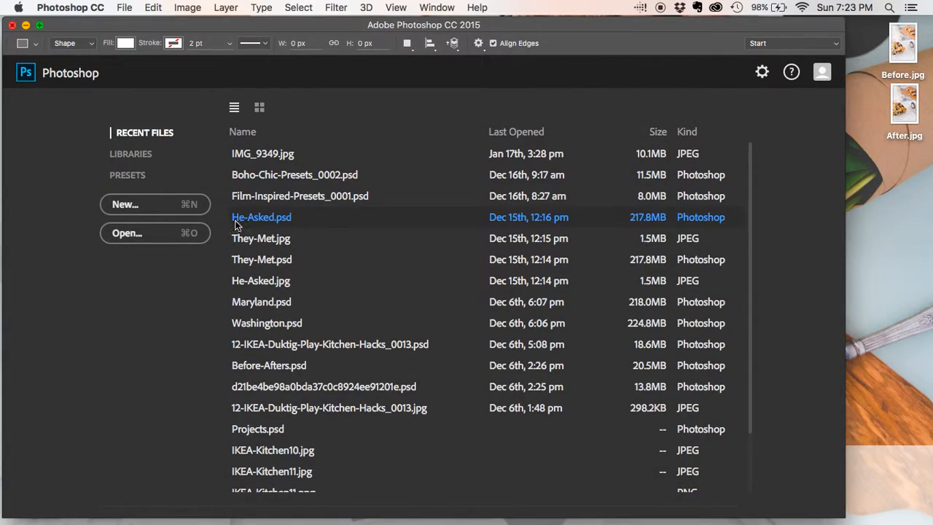
pyautogui.click(156, 207)
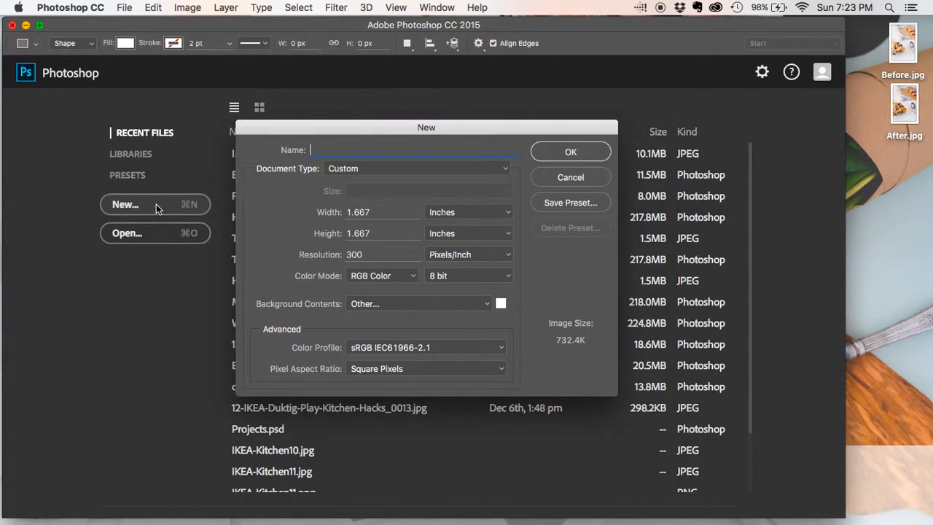
pyautogui.click(444, 212)
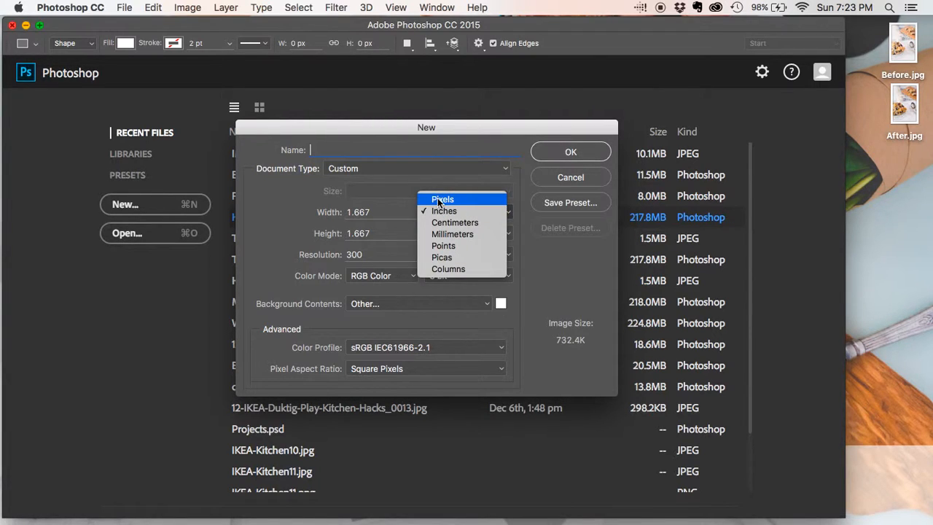
pyautogui.click(459, 199)
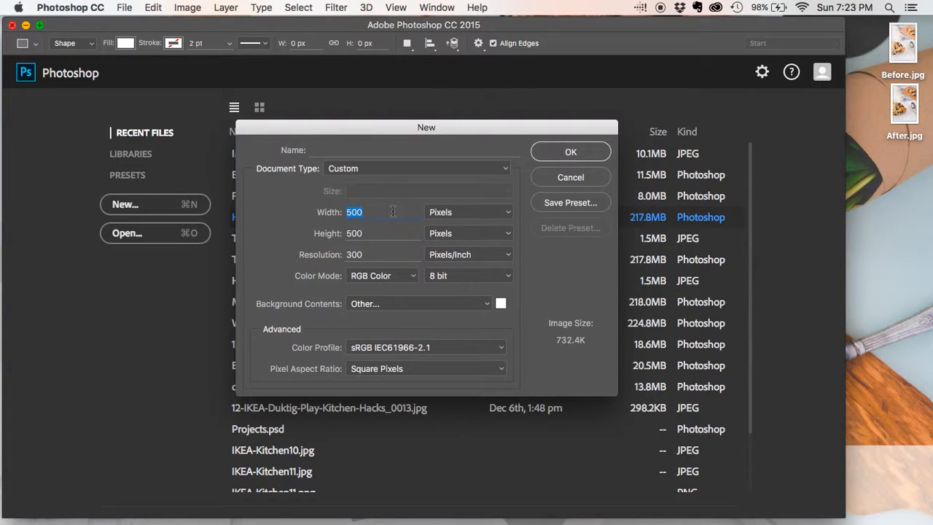
pyautogui.write('472')
pyautogui.press('Tab')
pyautogui.write('394')
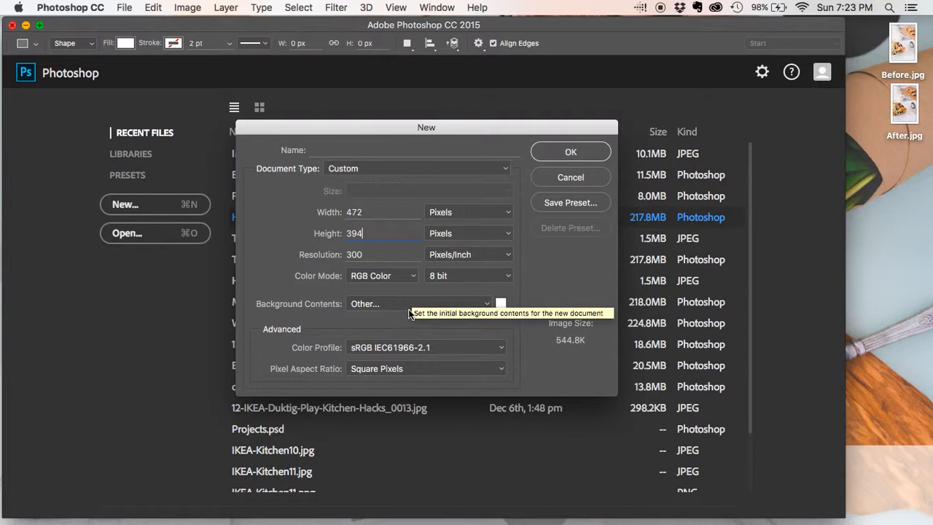
# - Set the new document's resolution to 180 pixels/inch with a white background and create it
pyautogui.press('Tab')
pyautogui.write('180')
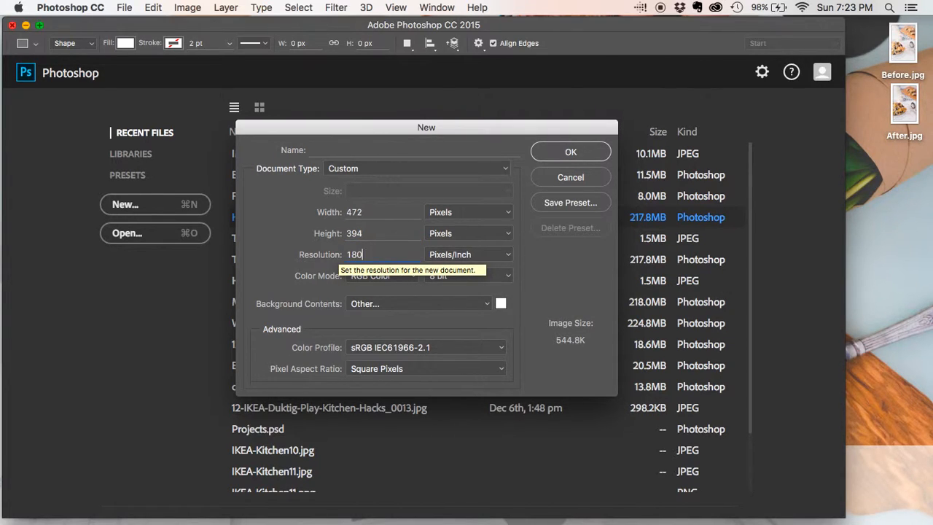
pyautogui.click(500, 303)
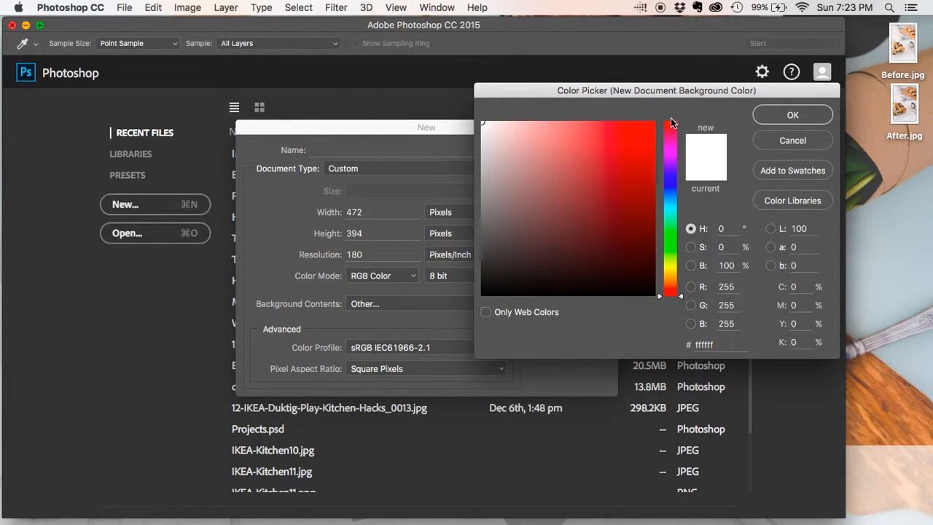
pyautogui.click(793, 115)
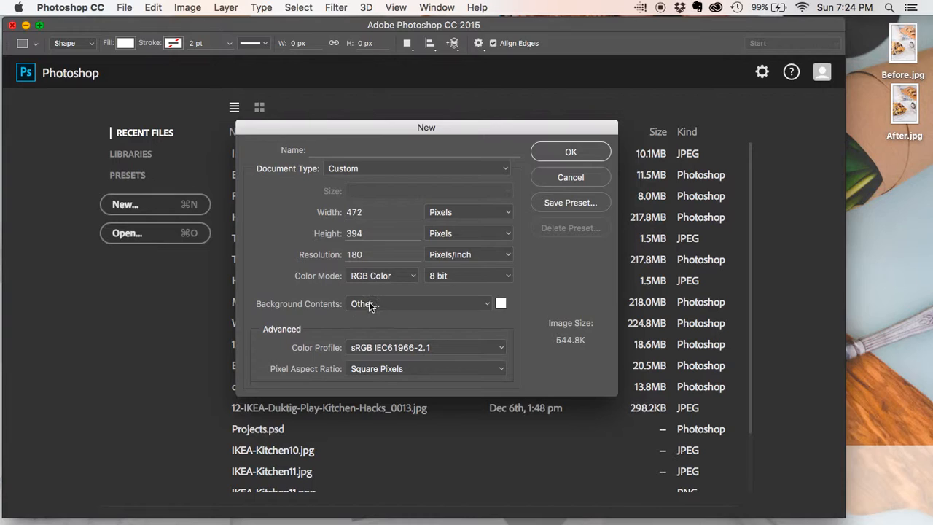
pyautogui.click(571, 152)
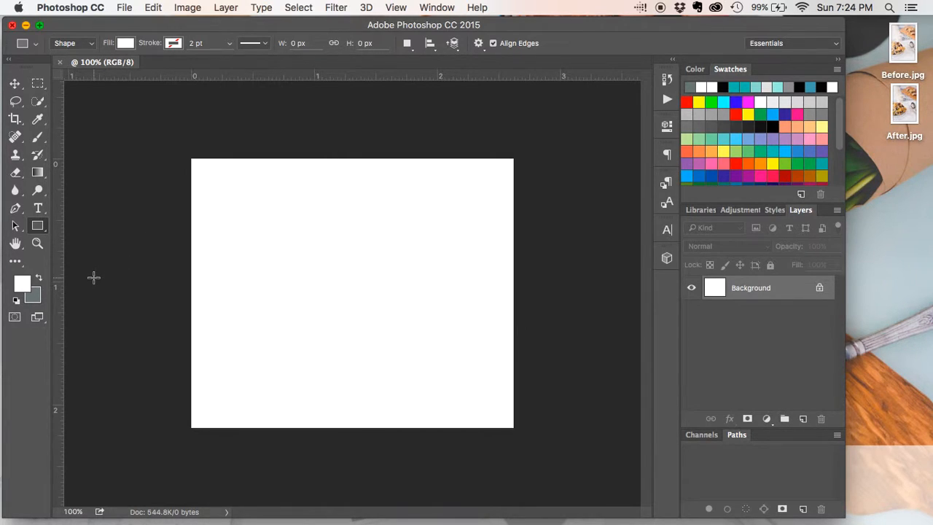
# - Set the foreground color to a medium blue
pyautogui.click(22, 285)
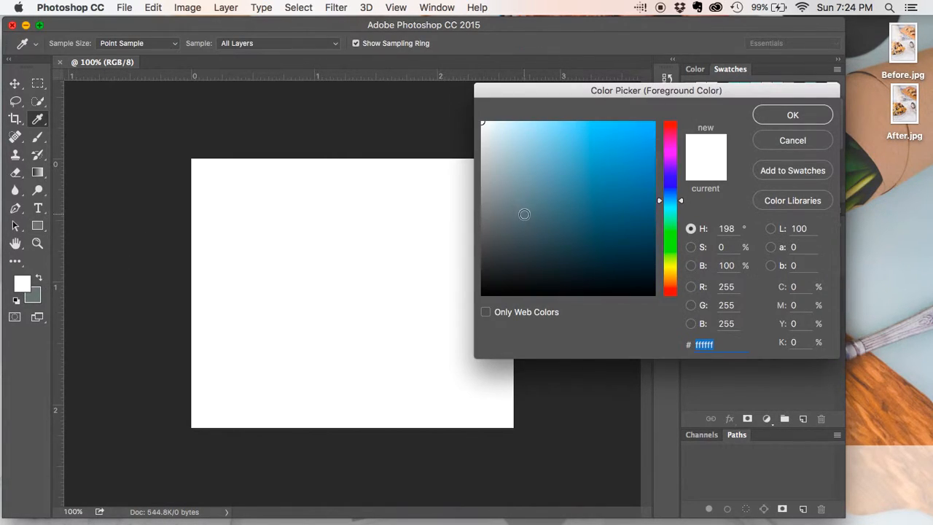
pyautogui.click(567, 198)
pyautogui.click(792, 114)
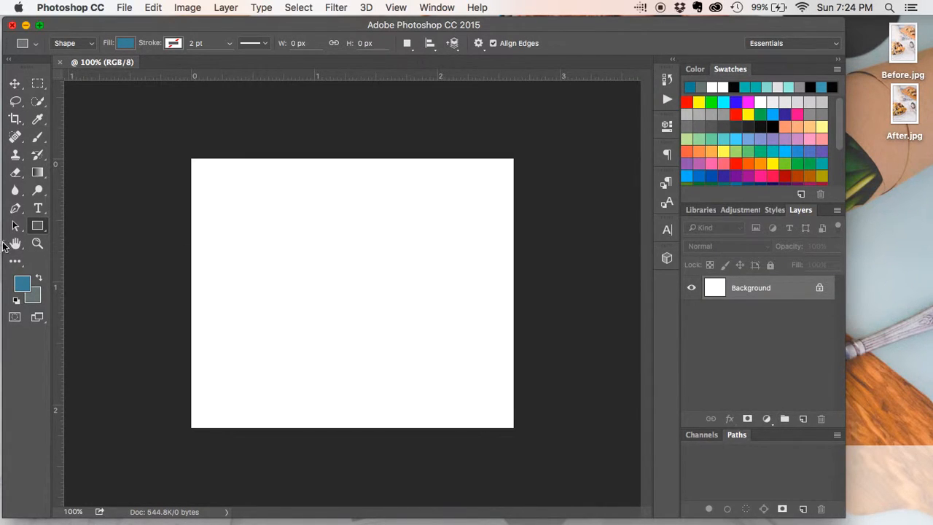
# - Place a vertical guide at the canvas's horizontal center and draw a blue rectangle about 238 by 339 px from the upper-left corner to it
pyautogui.rightClick(38, 226)
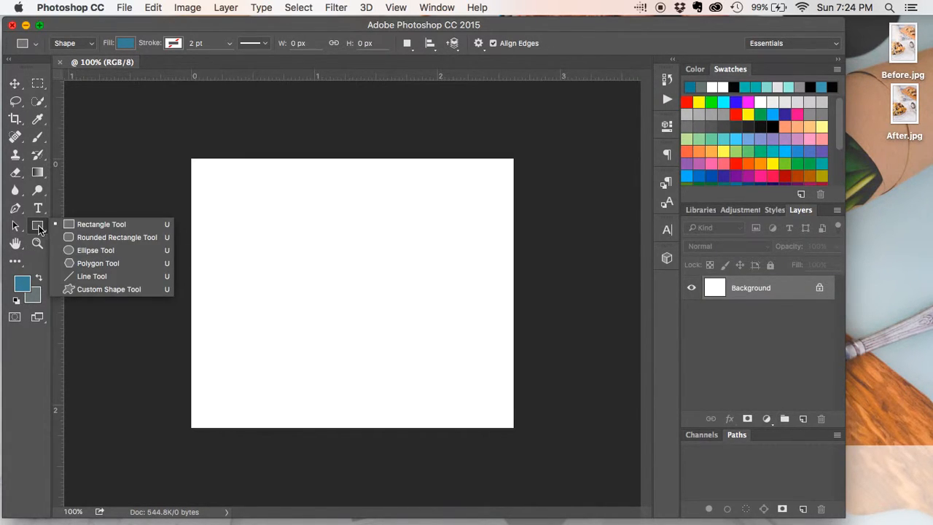
pyautogui.click(100, 220)
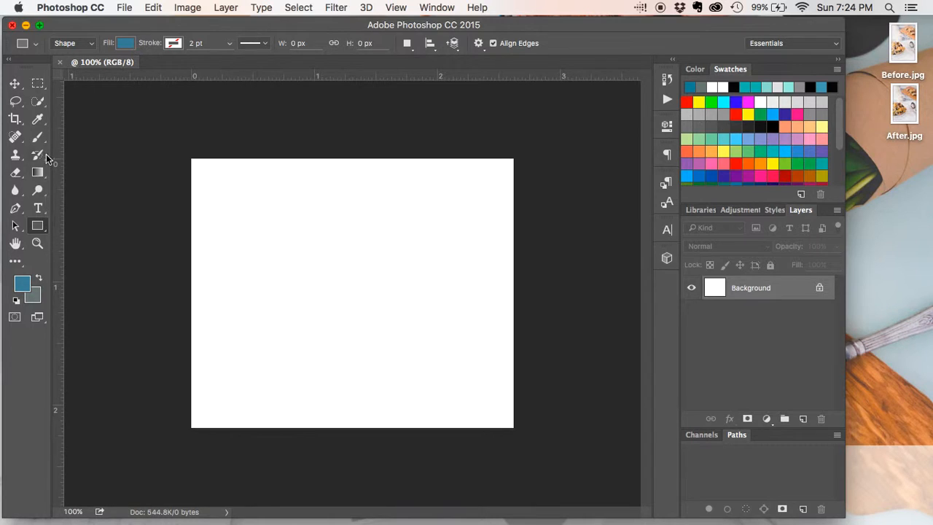
pyautogui.moveTo(59, 198); pyautogui.dragTo(355, 229)
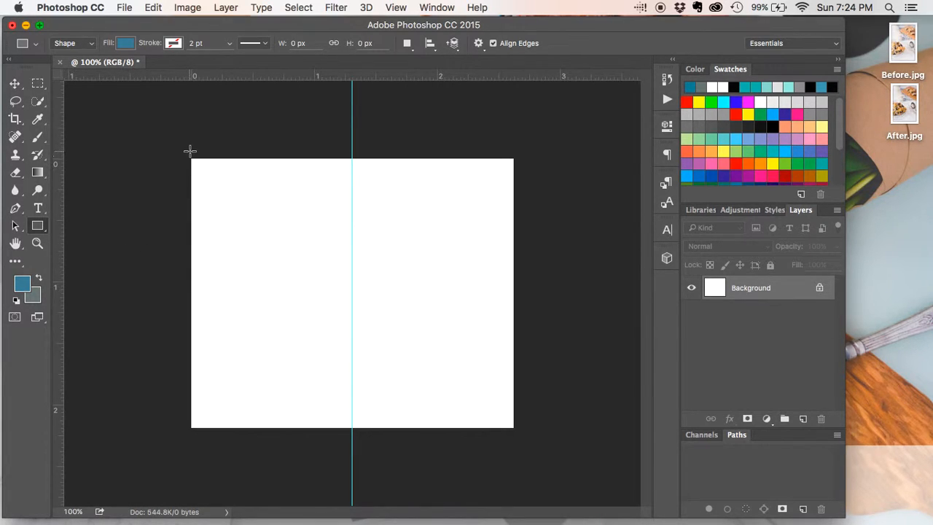
pyautogui.moveTo(190, 157); pyautogui.dragTo(353, 388)
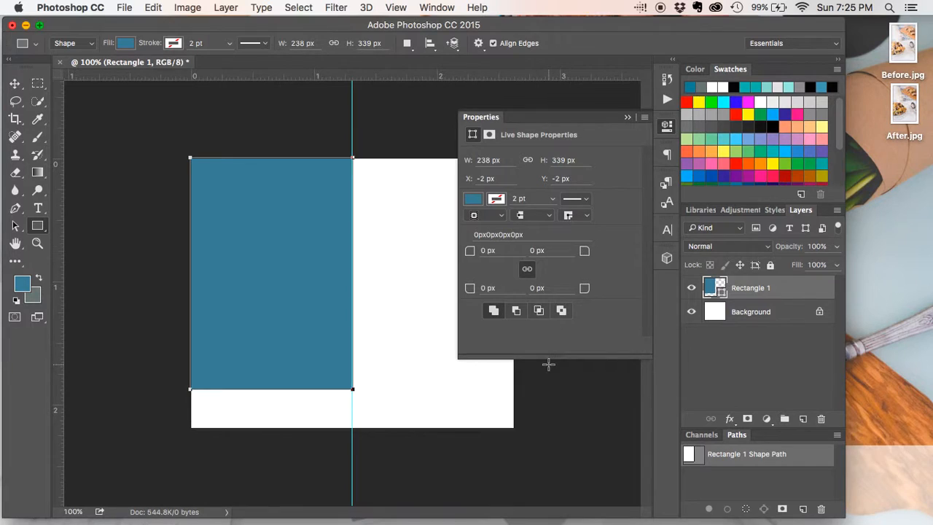
pyautogui.click(664, 131)
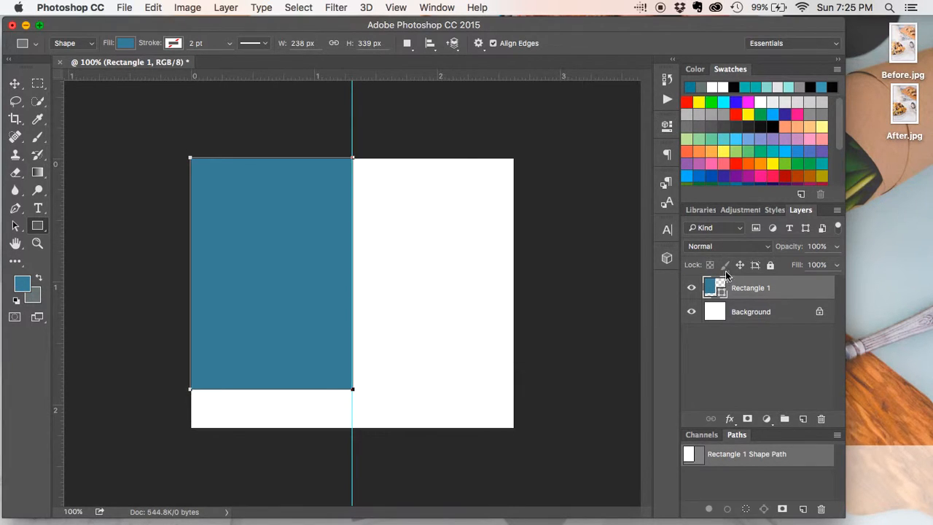
# - Duplicate the Rectangle 1 layer with its default name
pyautogui.rightClick(745, 294)
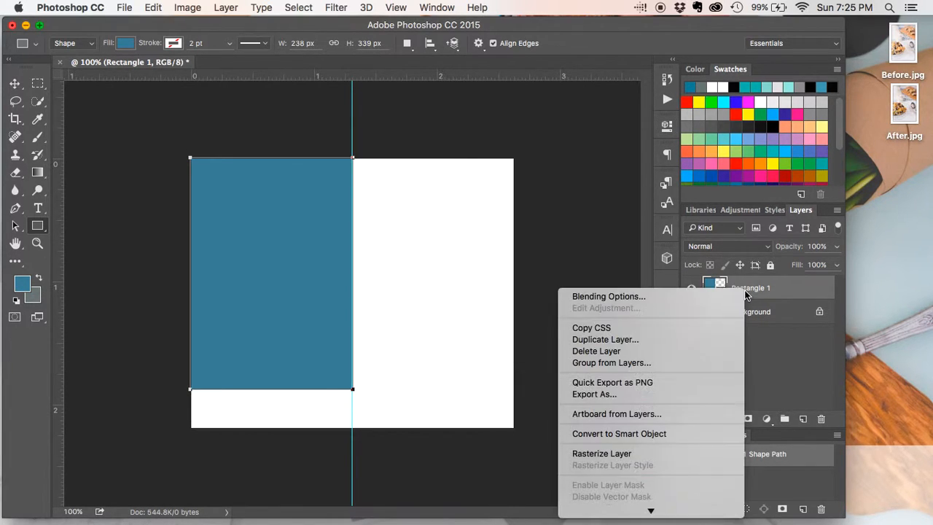
pyautogui.click(693, 337)
pyautogui.press('Return')
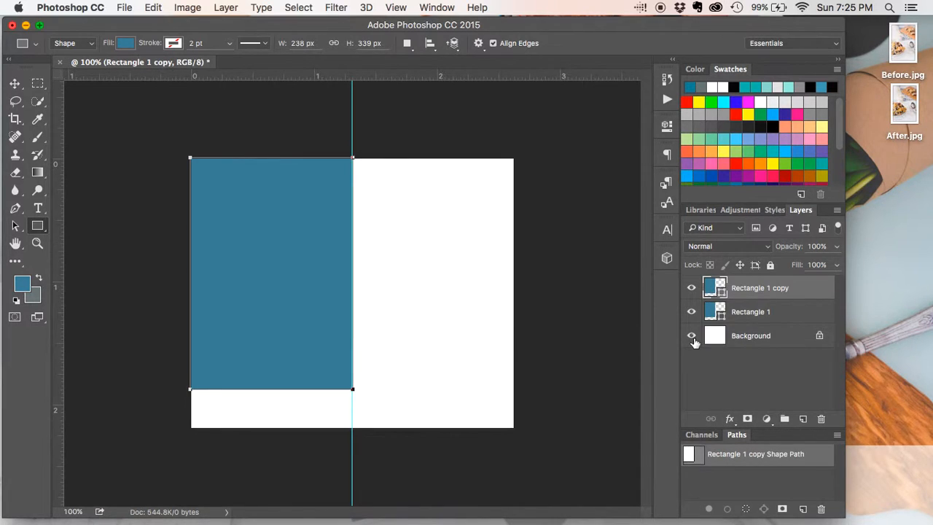
# - Rename the duplicated layer to Rectangle 2 and place the Rectangle 1 layer above it
pyautogui.doubleClick(751, 289)
pyautogui.click(767, 288)
pyautogui.tripleClick(769, 287)
pyautogui.moveTo(763, 289); pyautogui.dragTo(794, 289)
pyautogui.write('2')
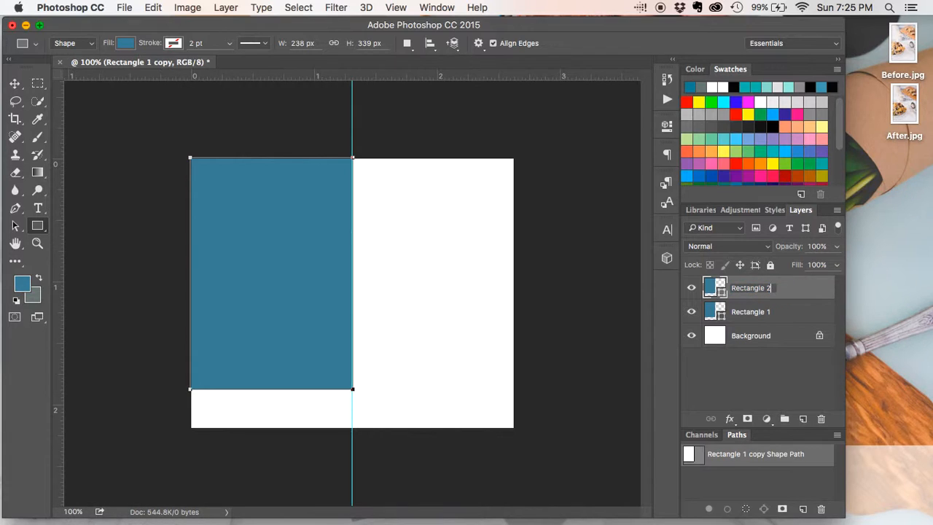
pyautogui.press('Return')
pyautogui.moveTo(756, 283); pyautogui.dragTo(756, 283)
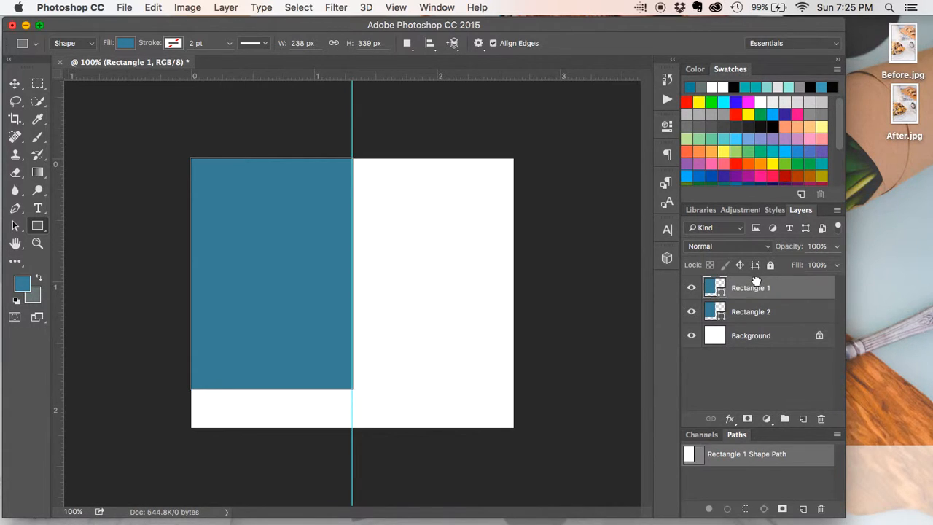
# - Move the Rectangle 2 shape horizontally into the canvas's right half, beside the first rectangle
pyautogui.click(758, 319)
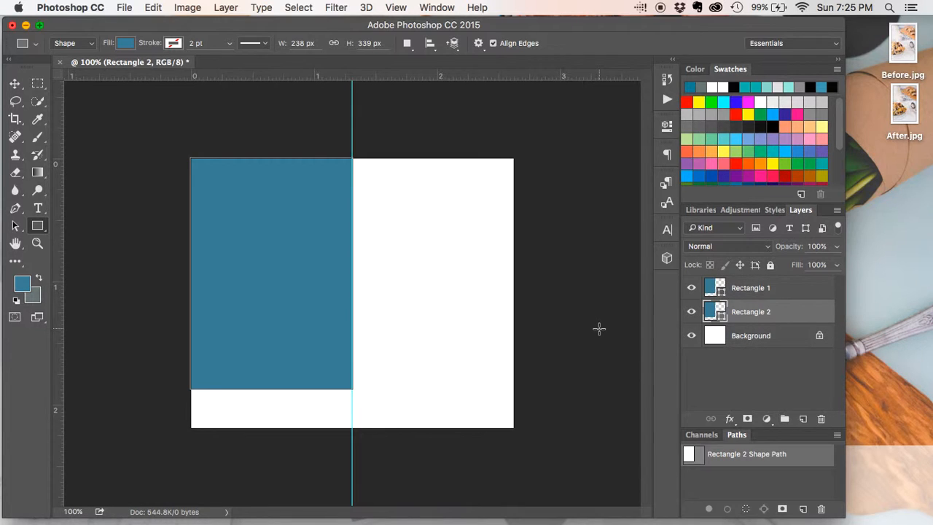
pyautogui.press('super+t')
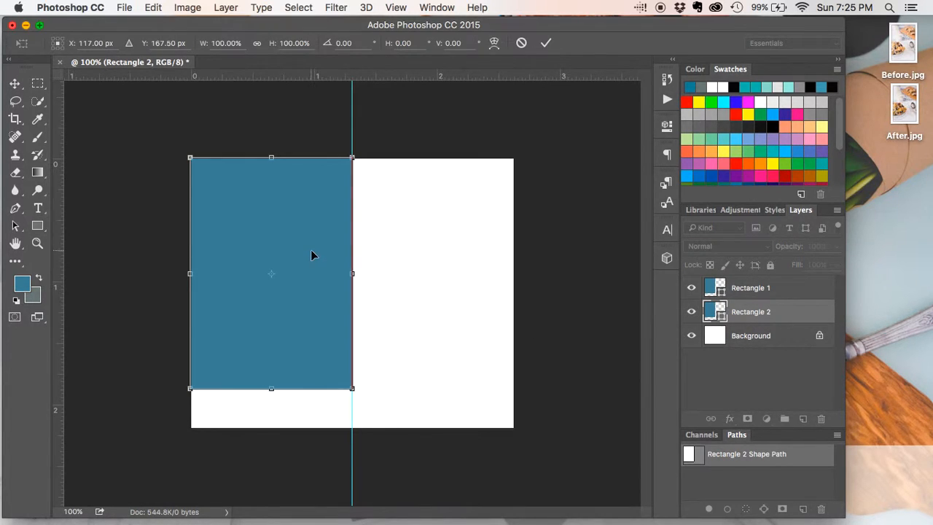
pyautogui.moveTo(255, 237); pyautogui.dragTo(414, 234)
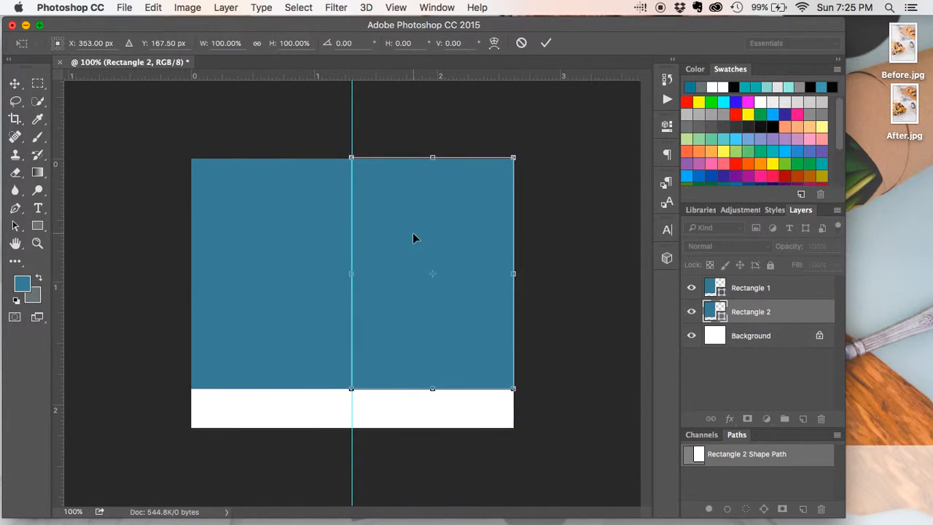
pyautogui.click(546, 42)
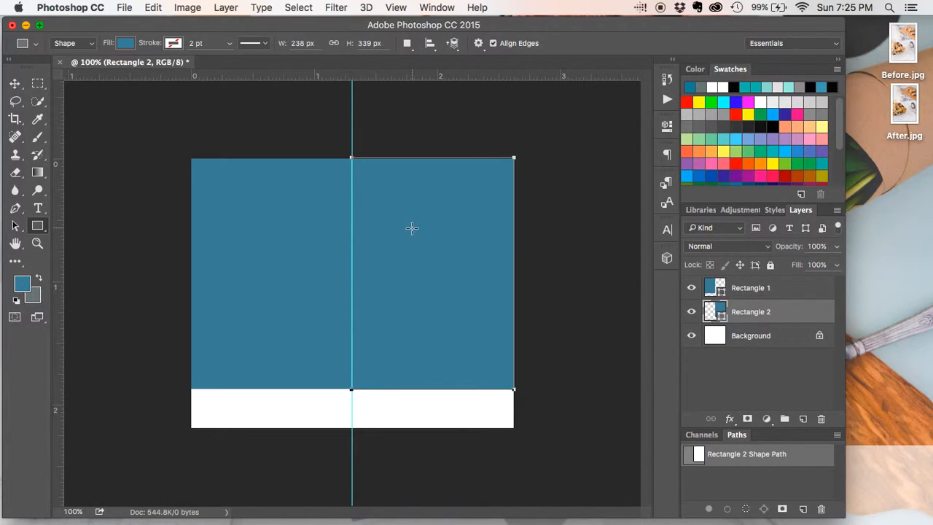
# - Examine the seam between the two rectangles along the center guide at 200% magnification
pyautogui.press('super+plus')
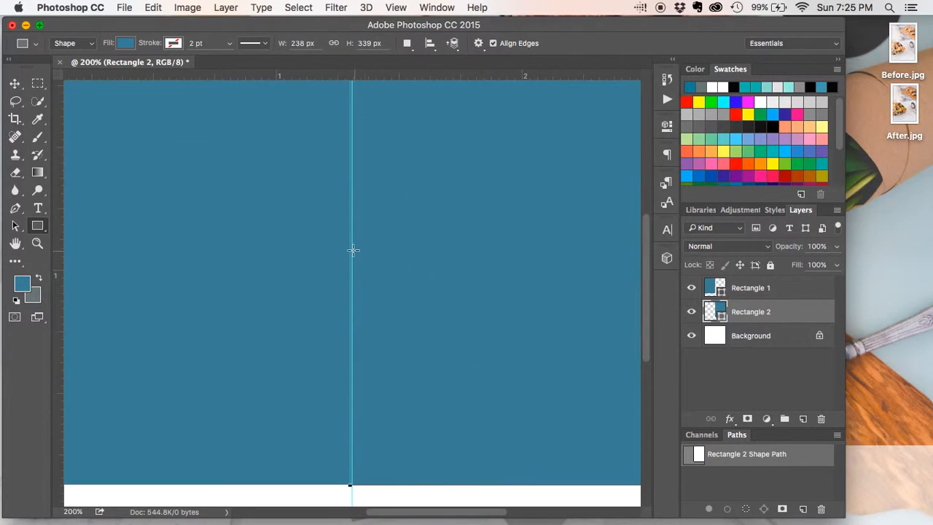
pyautogui.scroll(2, 353, 249)
pyautogui.scroll(-3, 353, 249)
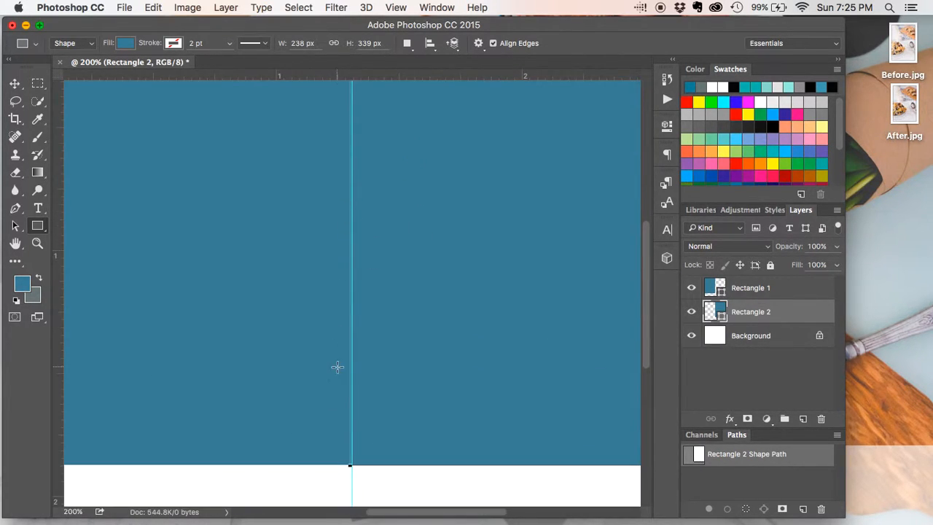
pyautogui.press('v')
pyautogui.scroll(-4, 352, 371)
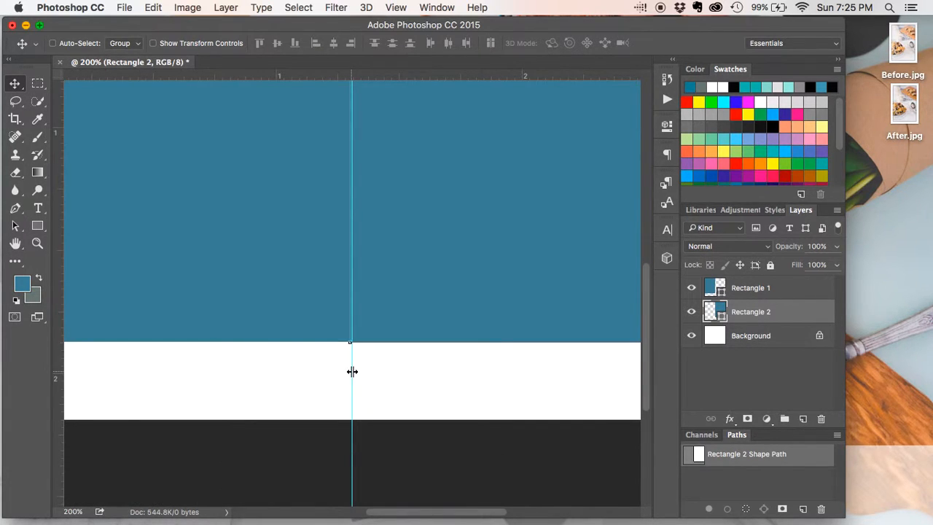
pyautogui.scroll(5, 393, 307)
pyautogui.hscroll(-5, 393, 307)
pyautogui.hscroll(5, 393, 307)
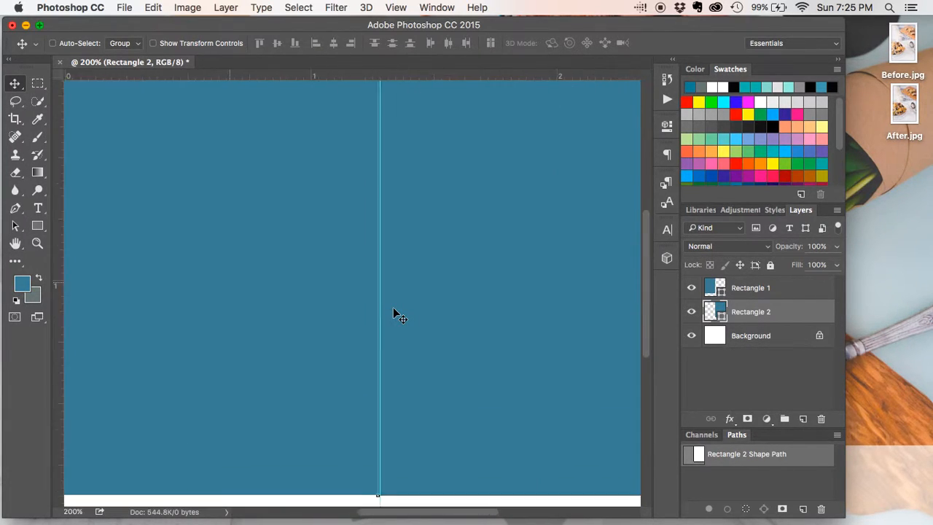
pyautogui.press('super+minus')
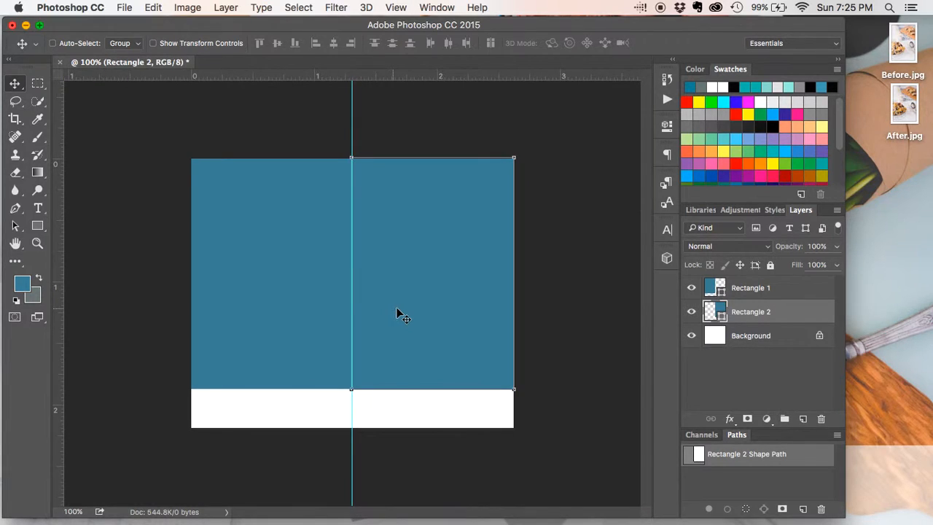
# - Narrow the Rectangle 2 shape from its inner edge to about 97.9% width, leaving a thin white gap beside the center guide
pyautogui.press('super+t')
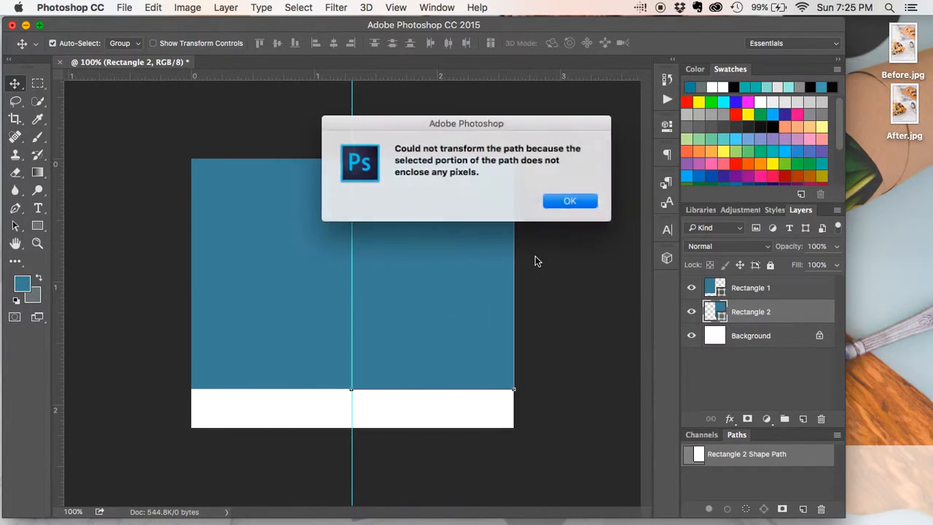
pyautogui.click(581, 203)
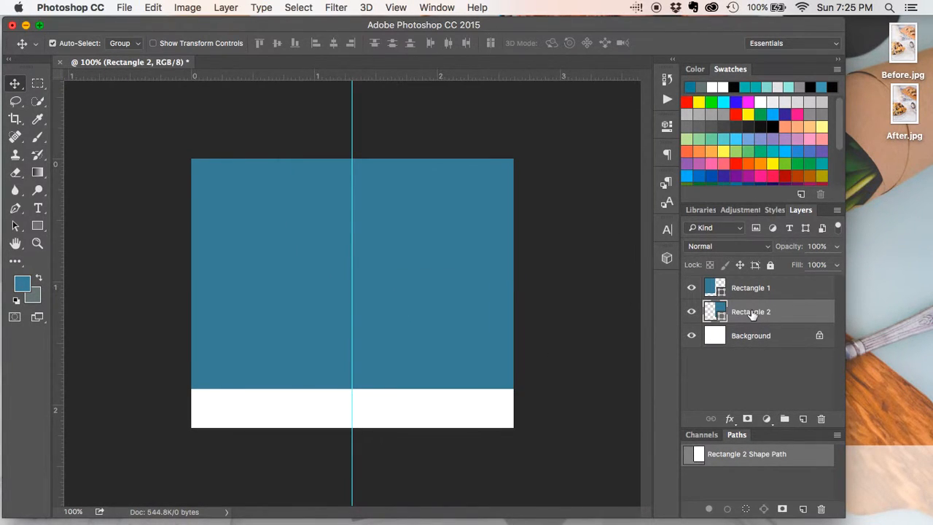
pyautogui.press('super+t')
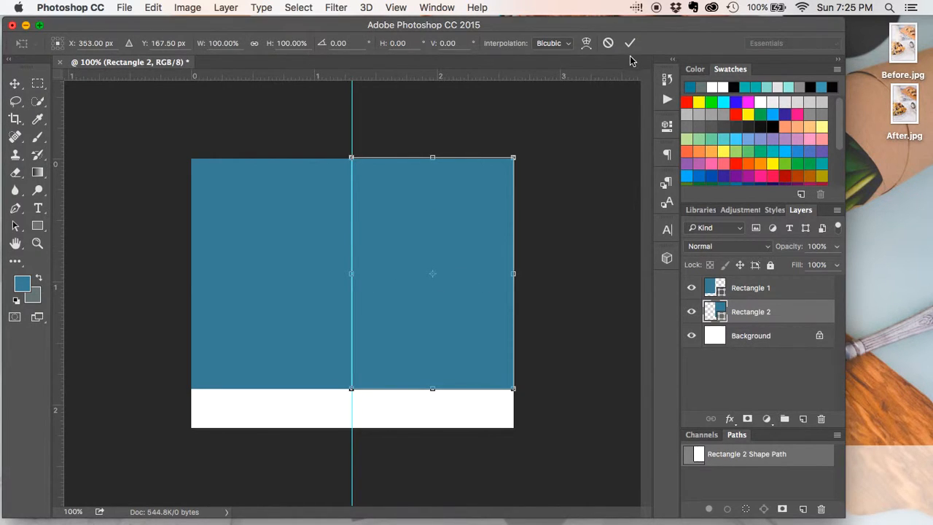
pyautogui.moveTo(350, 274); pyautogui.dragTo(357, 273)
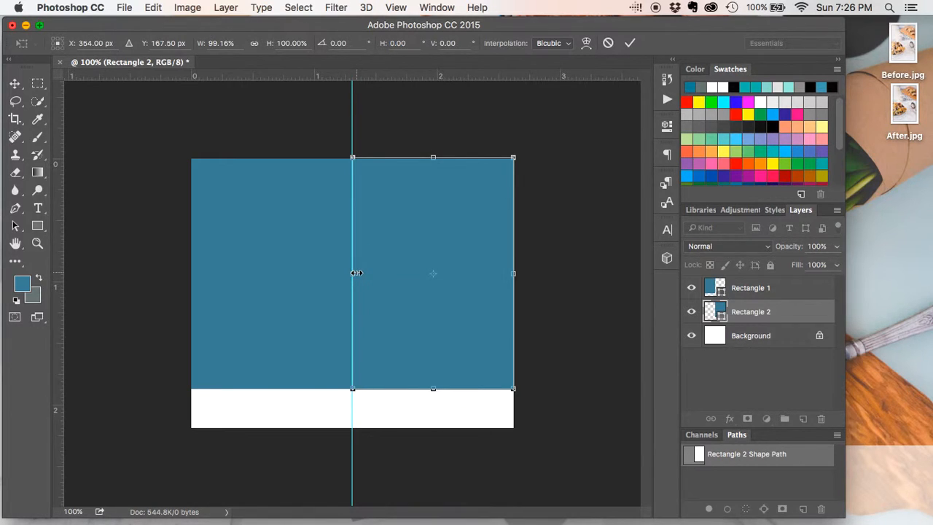
pyautogui.press('super+plus')
pyautogui.press('super+plus')
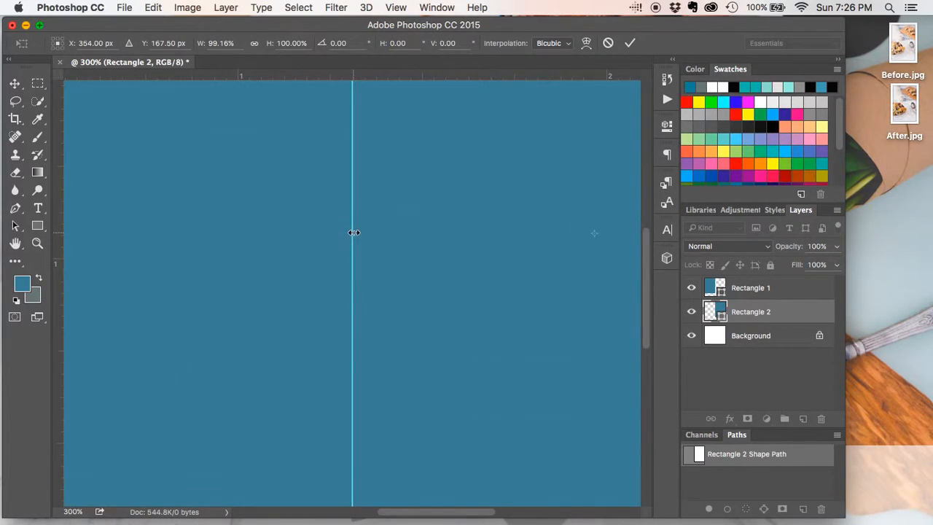
pyautogui.moveTo(353, 232); pyautogui.dragTo(357, 233)
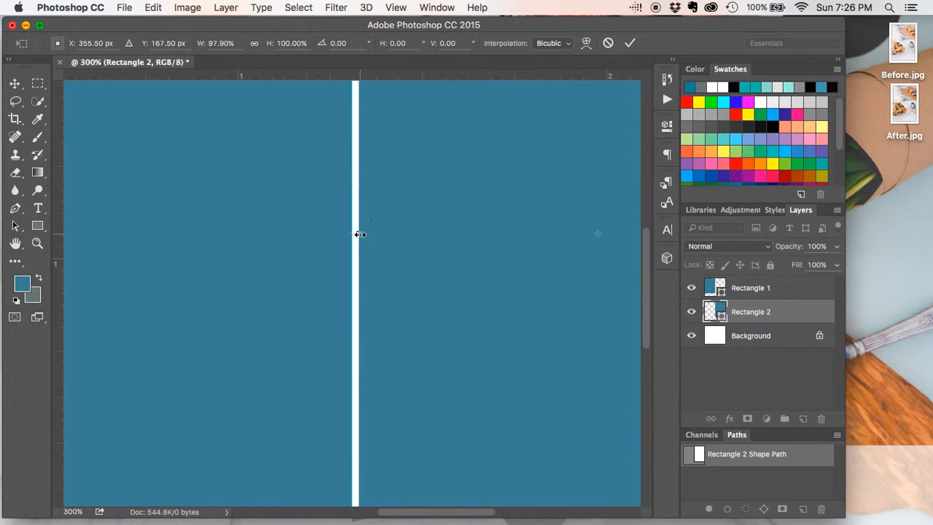
pyautogui.click(629, 43)
pyautogui.press('super+minus')
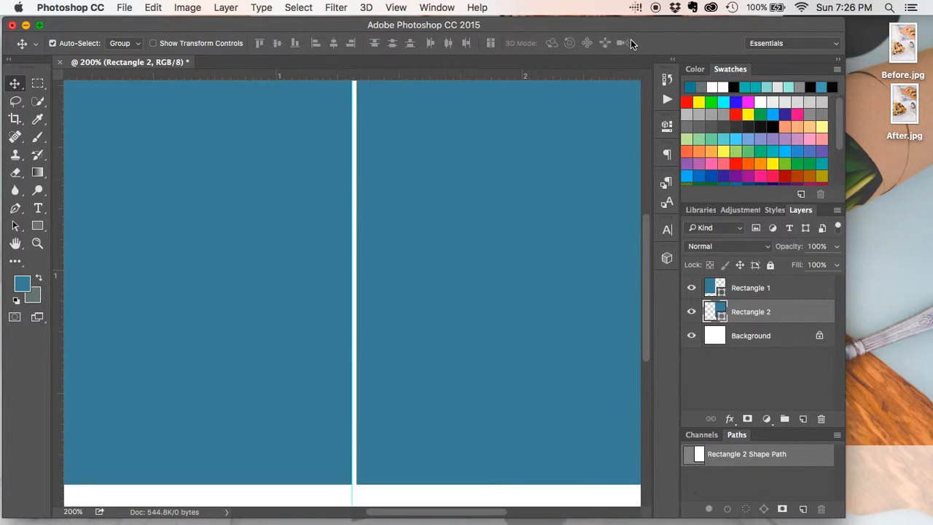
pyautogui.press('super+minus')
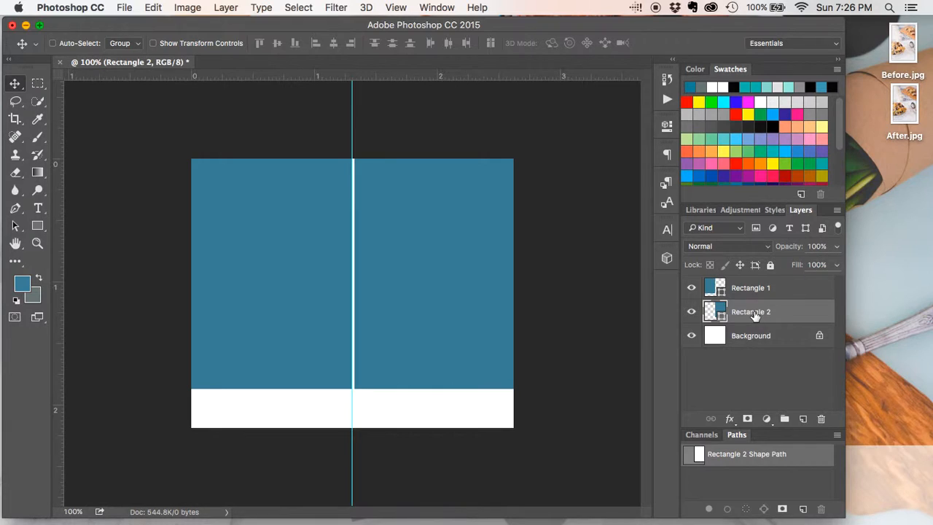
# - Place Before.jpg directly above the Rectangle 1 layer, scaled to about 9.2% and positioned over the canvas's left half
pyautogui.click(745, 289)
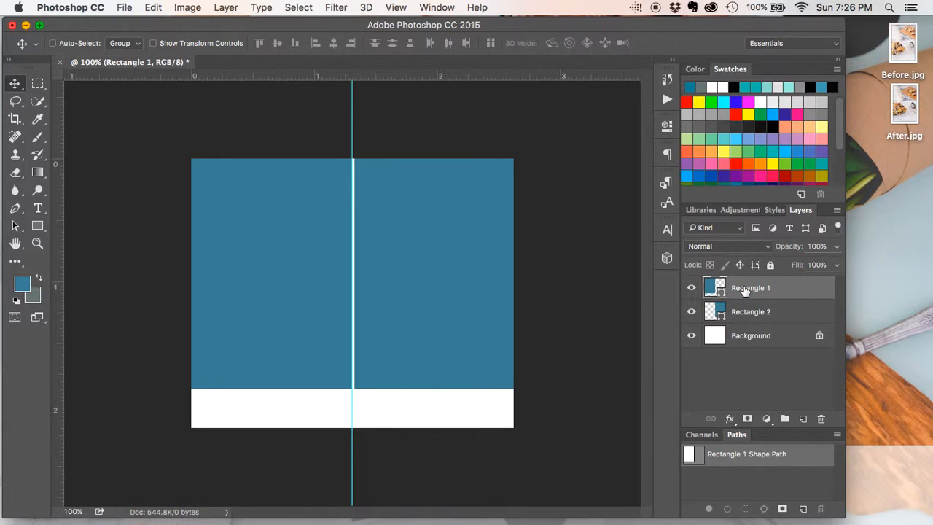
pyautogui.click(906, 43)
pyautogui.moveTo(907, 42); pyautogui.dragTo(285, 252)
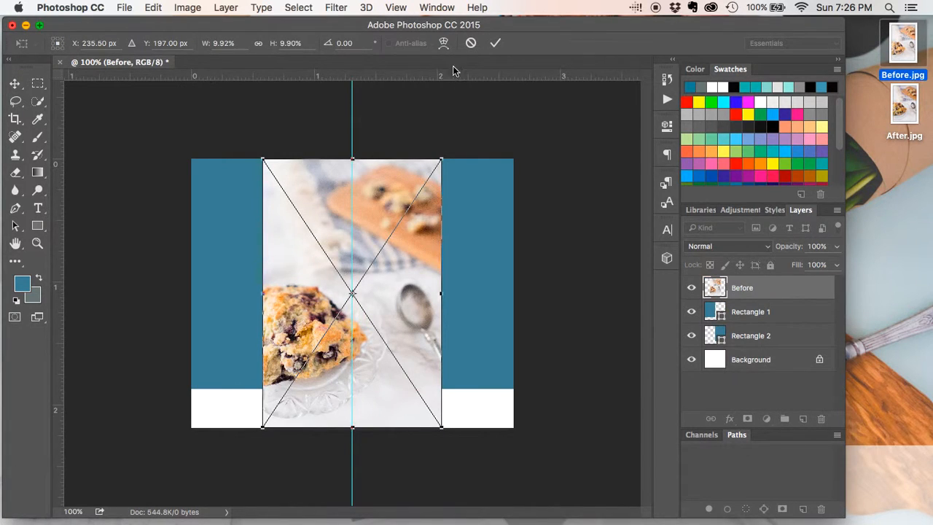
pyautogui.moveTo(382, 243); pyautogui.dragTo(334, 207)
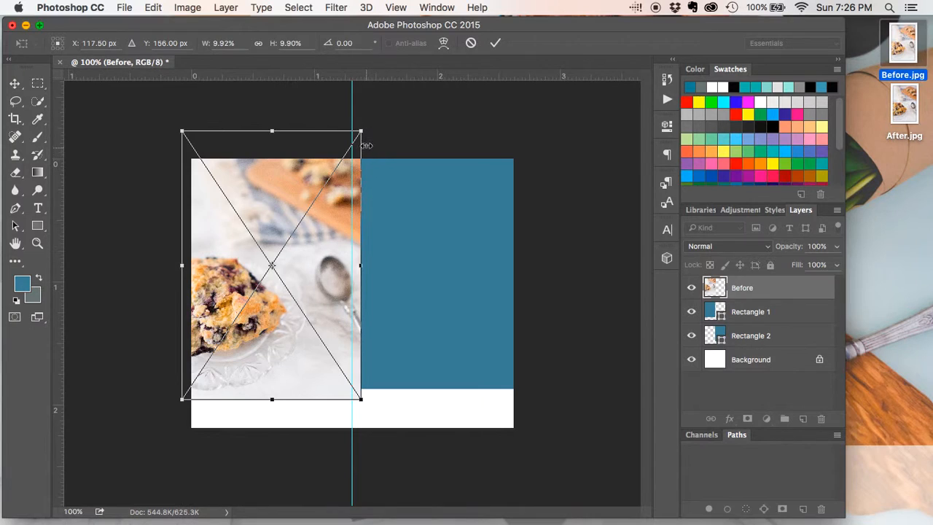
pyautogui.moveTo(361, 132); pyautogui.dragTo(350, 142)
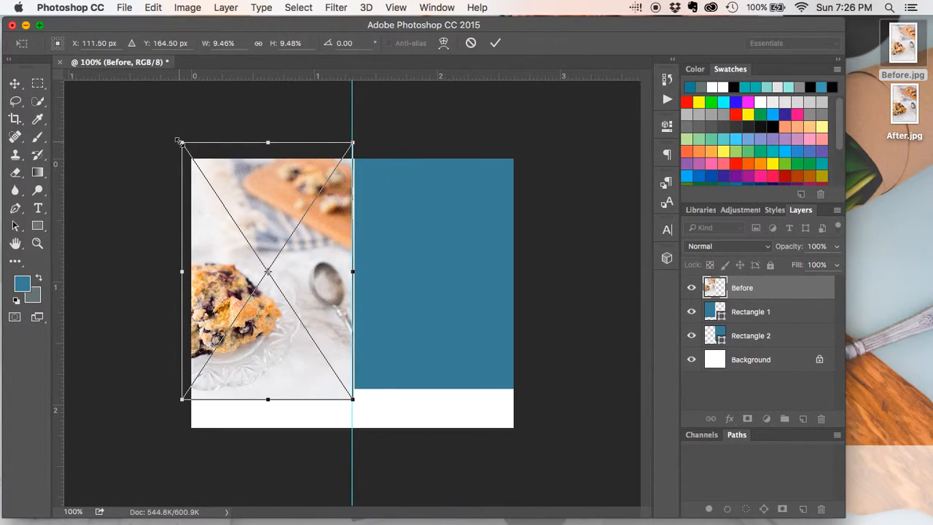
pyautogui.moveTo(181, 141); pyautogui.dragTo(186, 148)
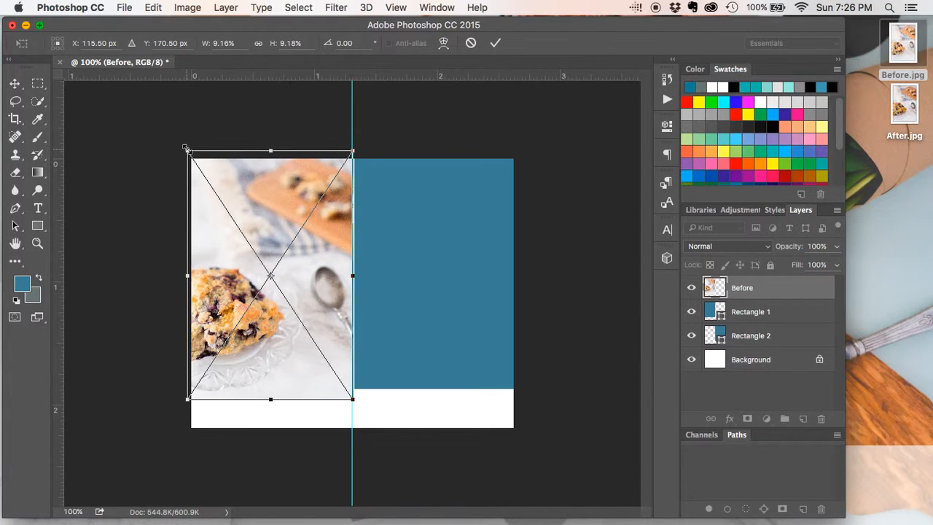
pyautogui.click(496, 43)
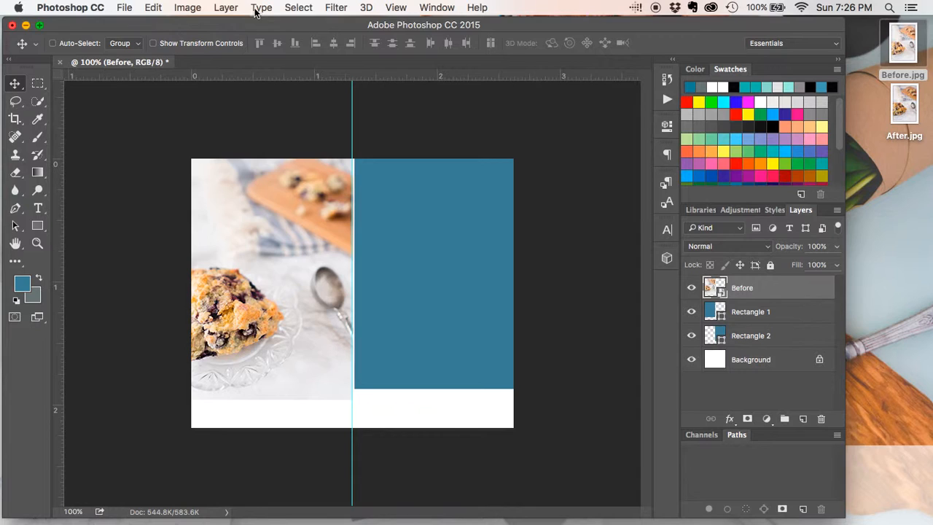
# - Clip the Before image to Rectangle 1 and shift it up to about X 117.5, Y 154.5 px
pyautogui.click(232, 7)
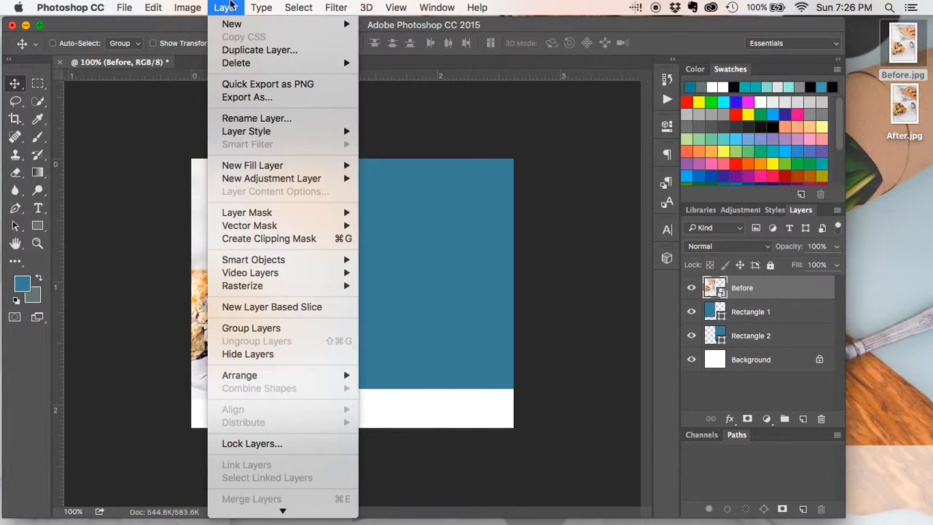
pyautogui.click(264, 238)
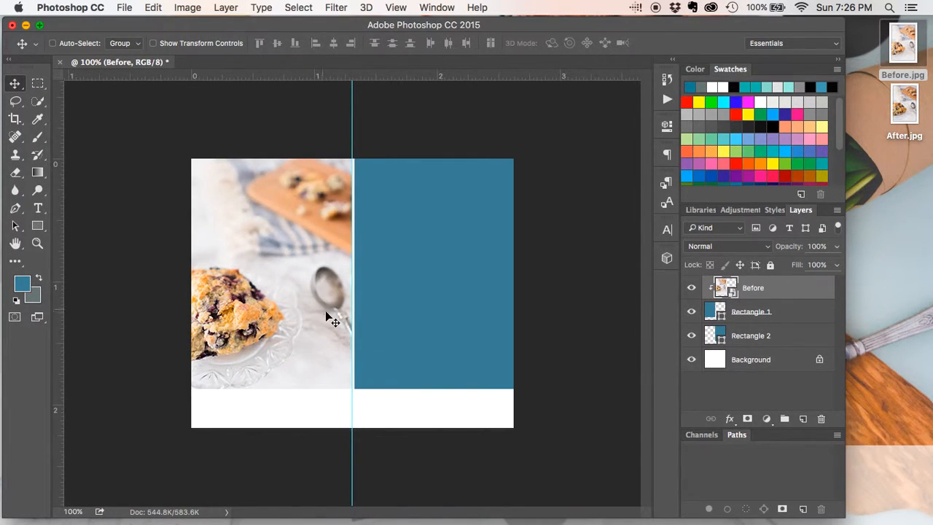
pyautogui.press('super+t')
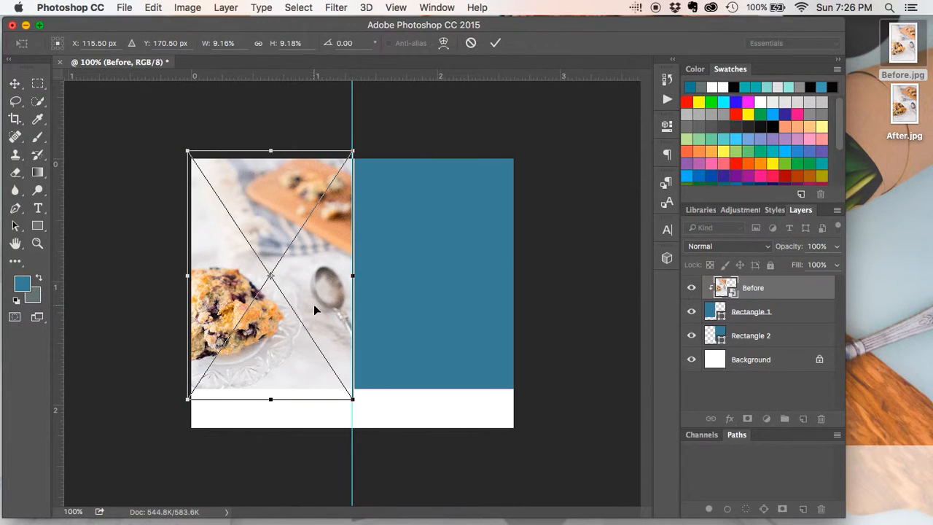
pyautogui.moveTo(313, 303); pyautogui.dragTo(314, 293)
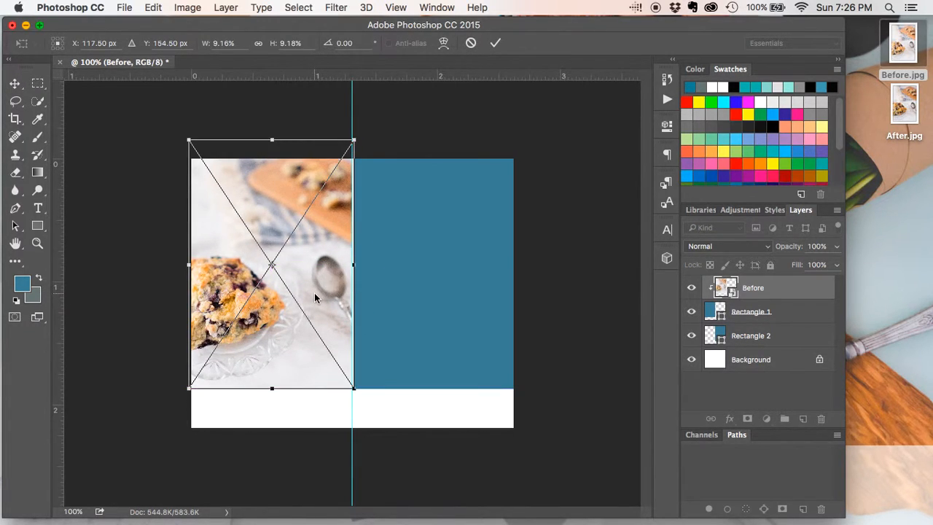
pyautogui.click(495, 45)
# - Place After.jpg directly above the Rectangle 2 layer, scaled to 9.5% and positioned over the canvas's right half
pyautogui.click(763, 335)
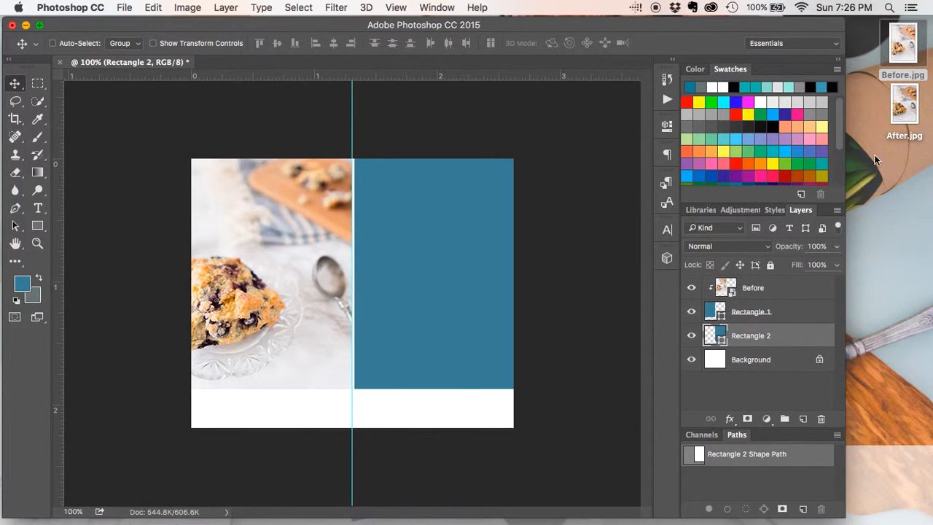
pyautogui.moveTo(907, 115); pyautogui.dragTo(453, 270)
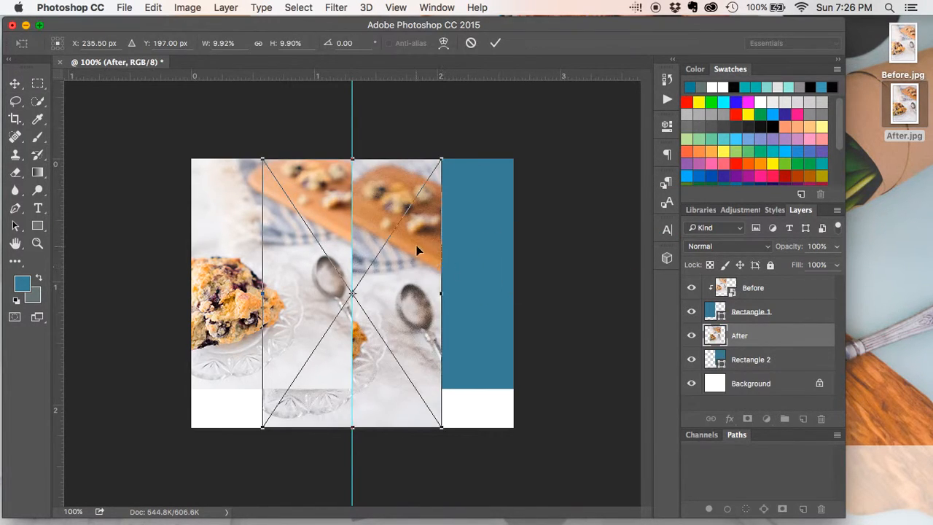
pyautogui.moveTo(403, 245); pyautogui.dragTo(485, 208)
pyautogui.moveTo(521, 123); pyautogui.dragTo(517, 132)
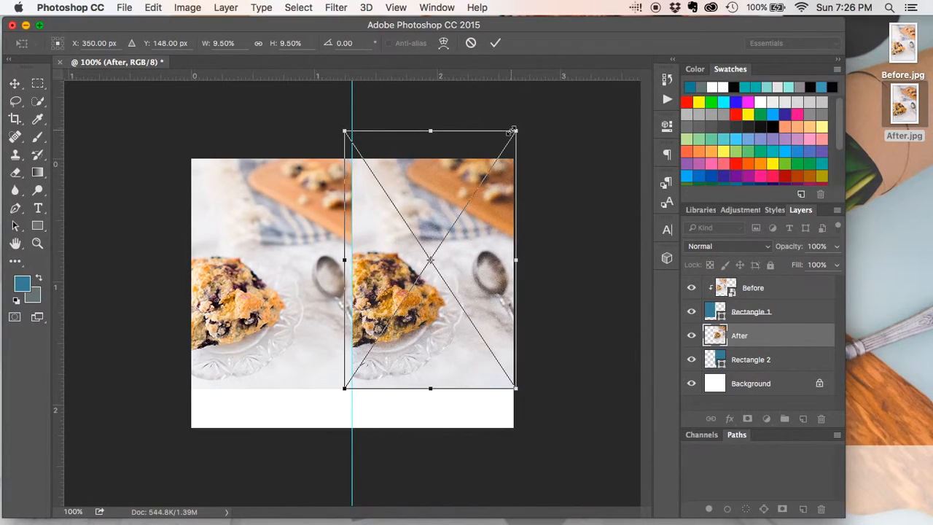
pyautogui.click(495, 43)
# - Clip the After image to Rectangle 2 and nudge it down to Y 154 px to line up with the Before image
pyautogui.click(225, 7)
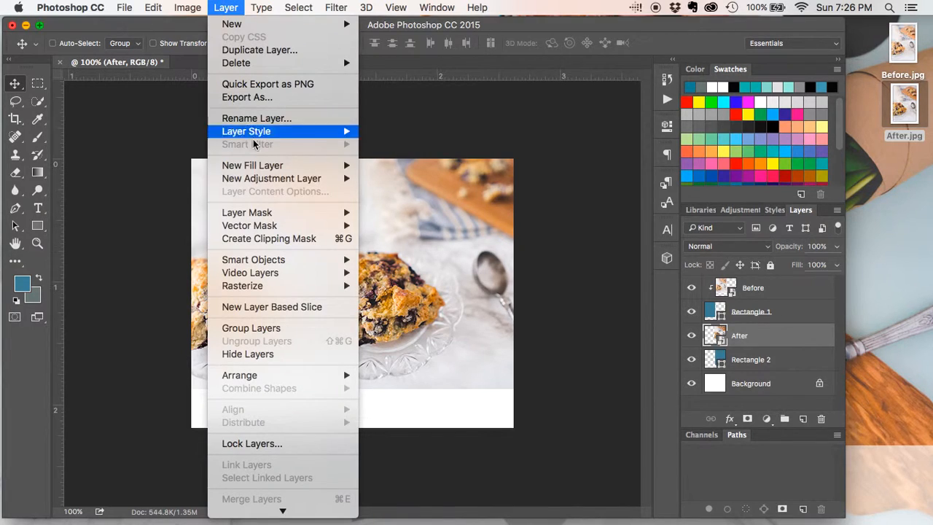
pyautogui.click(330, 243)
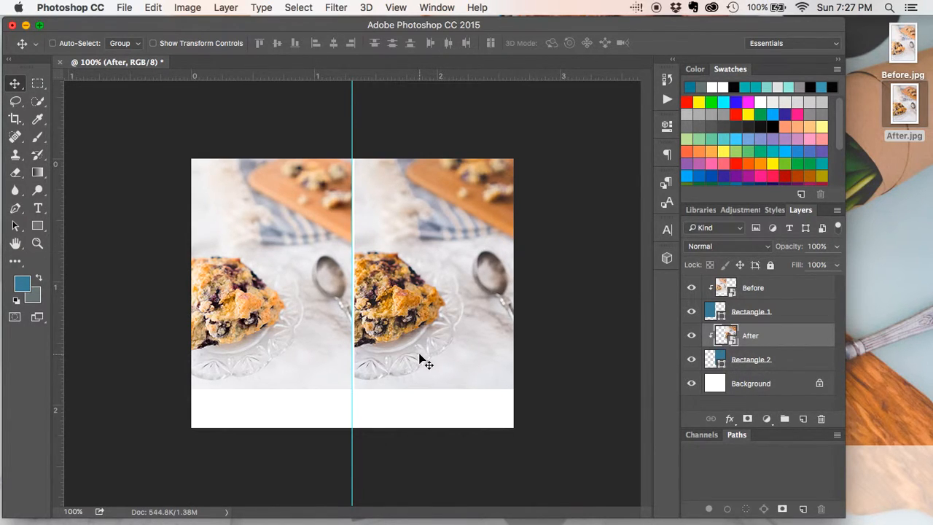
pyautogui.hotkey('ctrl', 't')
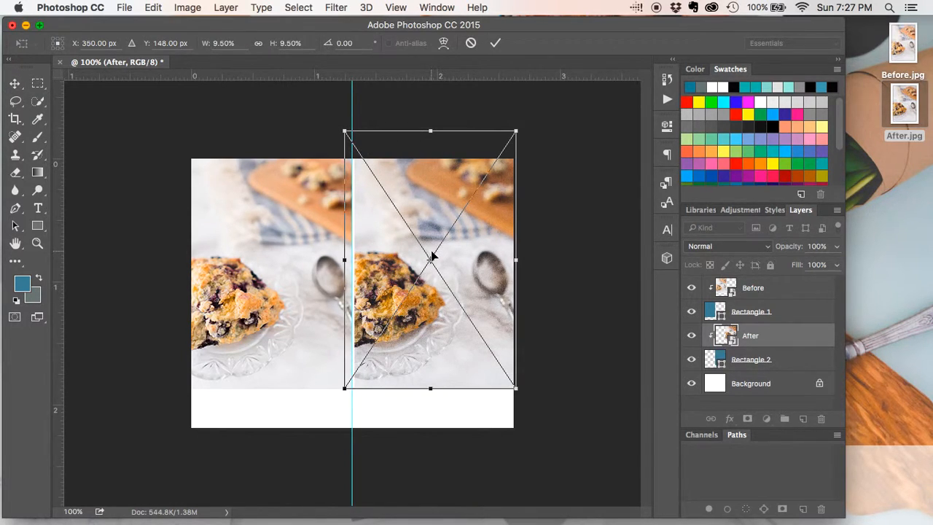
pyautogui.press('Down')
pyautogui.press('Down')
pyautogui.press('Down')
pyautogui.press('Down')
pyautogui.press('Down')
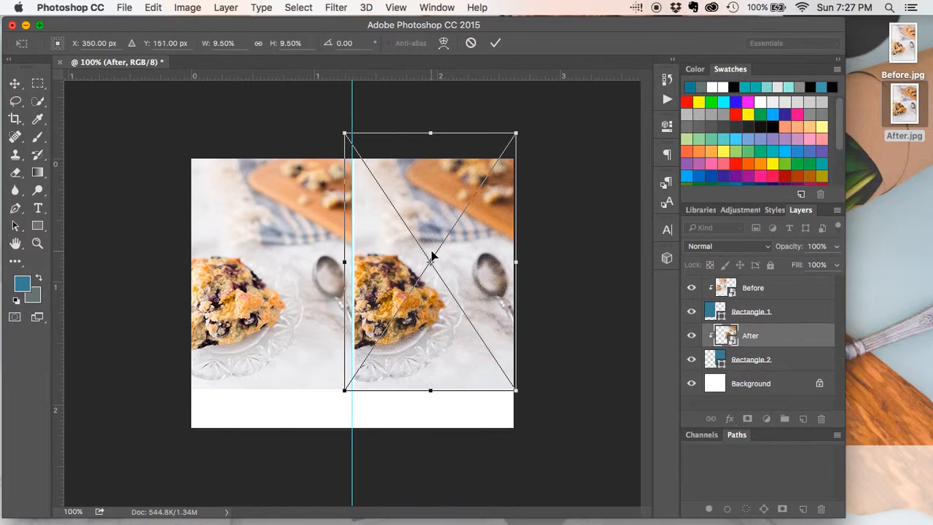
pyautogui.press('Down')
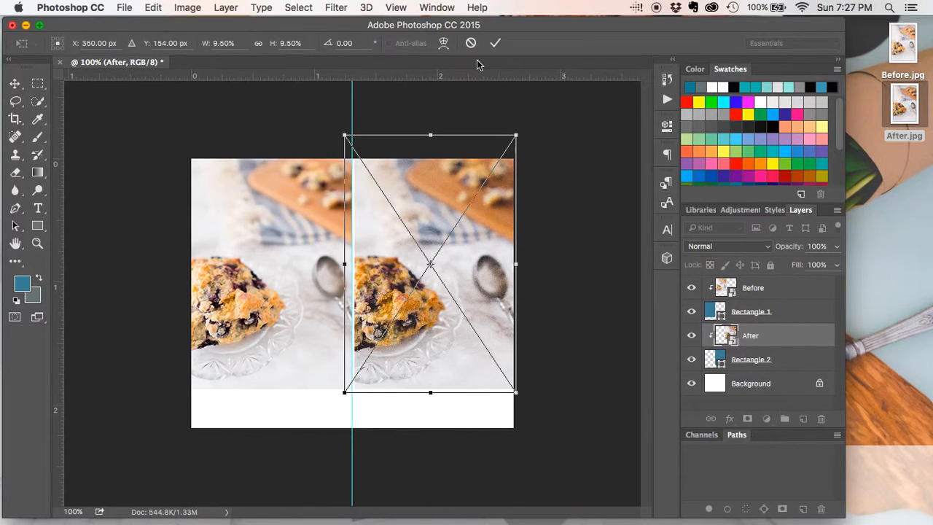
pyautogui.click(494, 42)
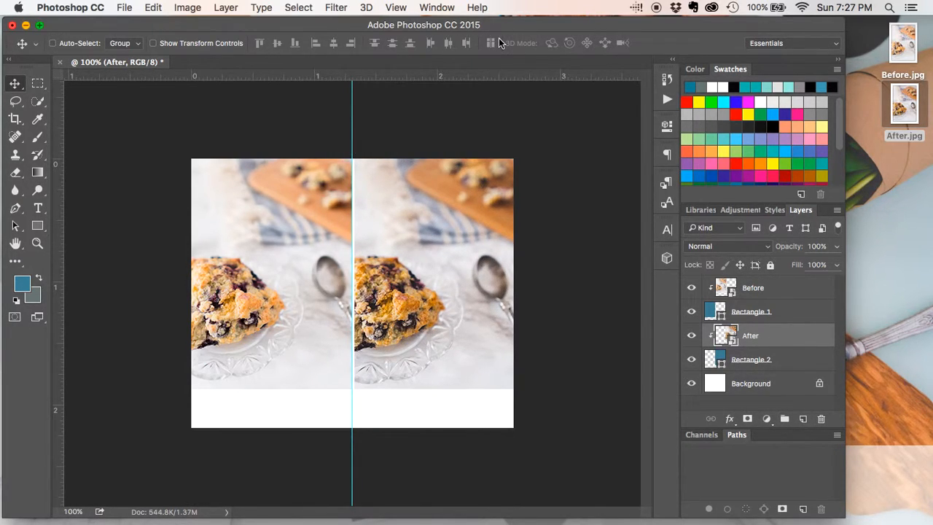
# - Add a centered Raleway Light 10 pt text box across the white strip, above the Background layer, containing the website address
pyautogui.click(751, 384)
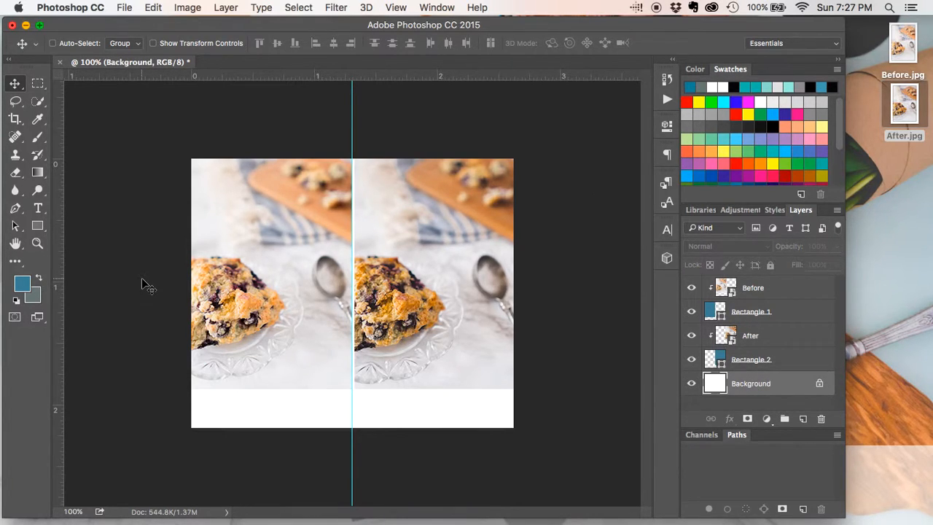
pyautogui.press('t')
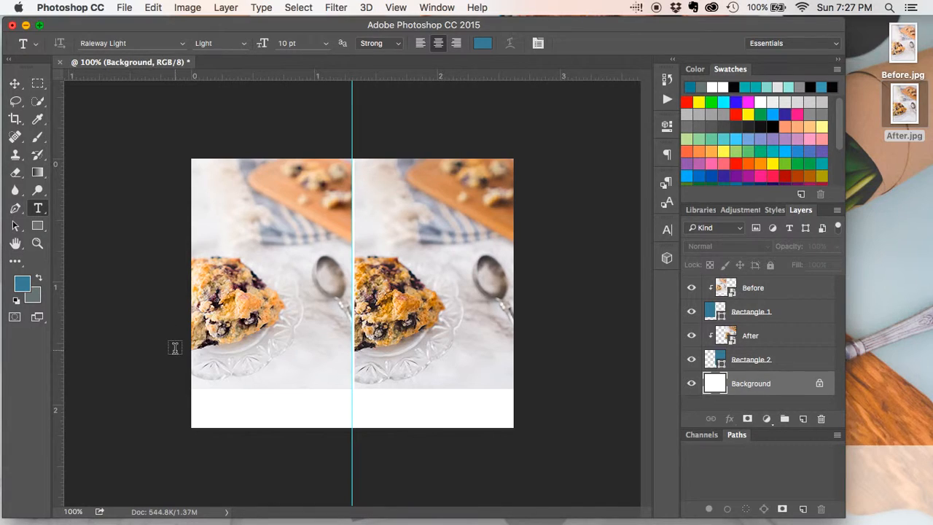
pyautogui.moveTo(192, 388); pyautogui.dragTo(511, 427)
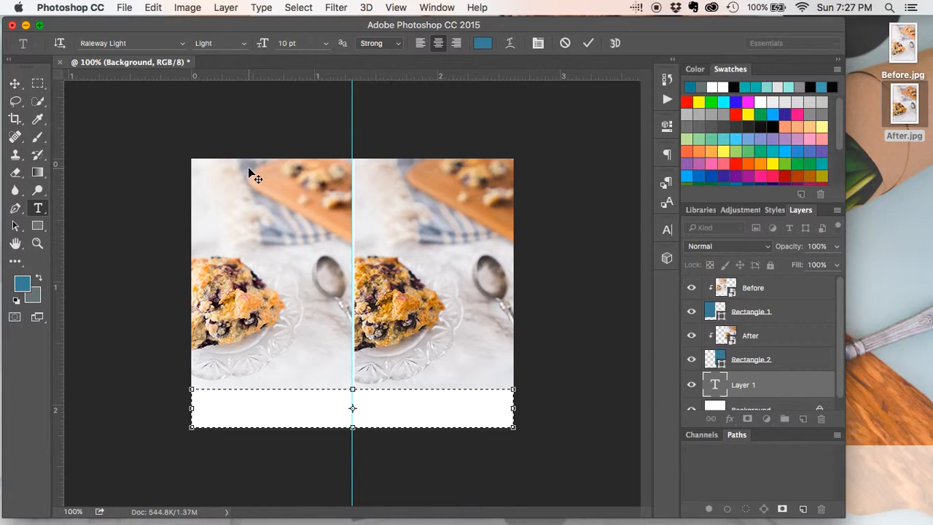
pyautogui.write('britchandler.com')
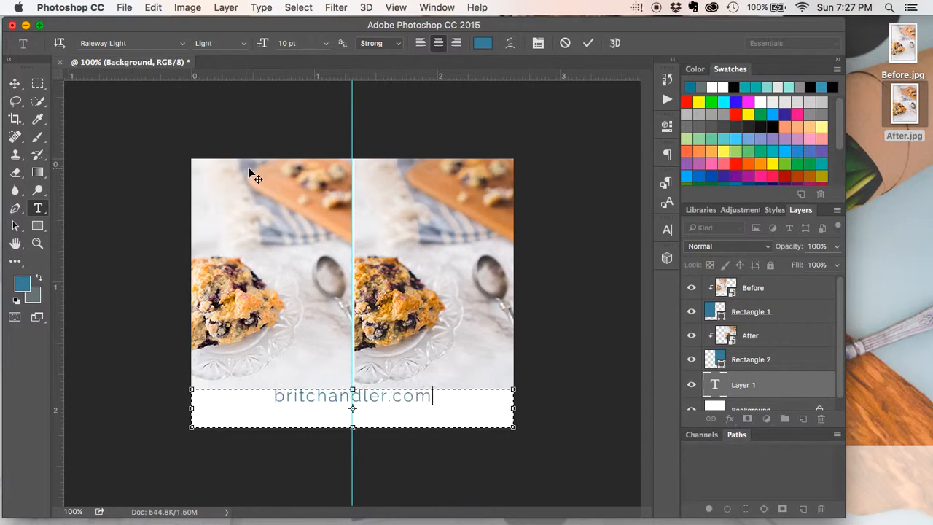
# - Recolor the whole website address text to the gray #6a7372 and commit the text edit
pyautogui.doubleClick(297, 396)
pyautogui.tripleClick(297, 396)
pyautogui.click(38, 278)
pyautogui.click(22, 284)
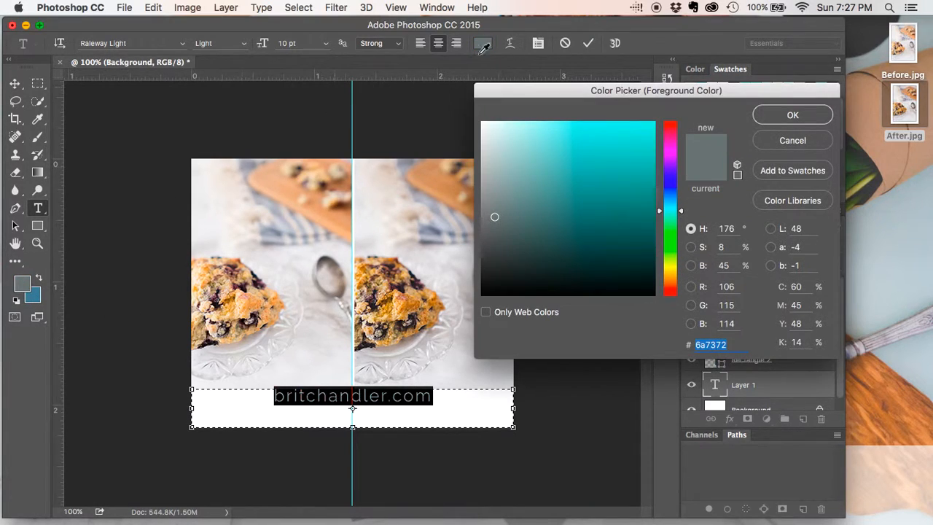
pyautogui.click(792, 114)
pyautogui.click(588, 43)
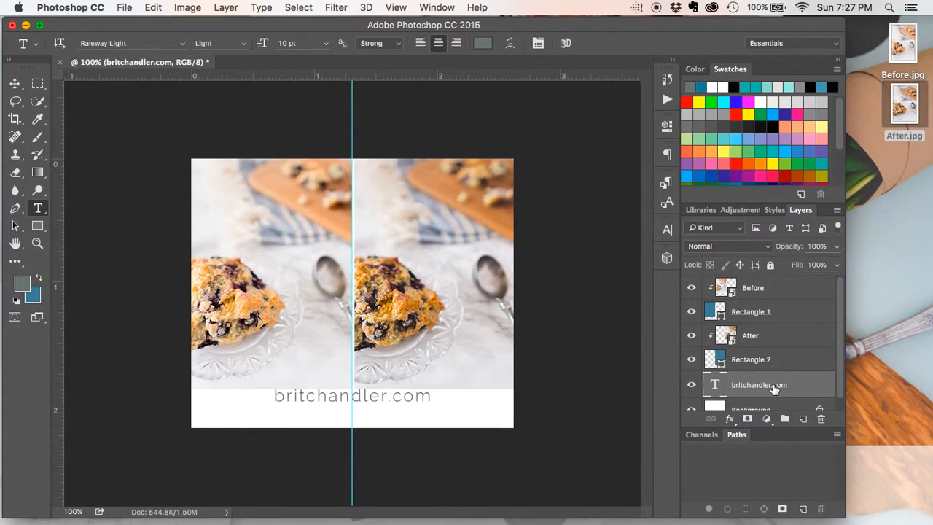
# - Move the website address text down to Y 382.94 px so it sits centered in the white strip
pyautogui.press('super+t')
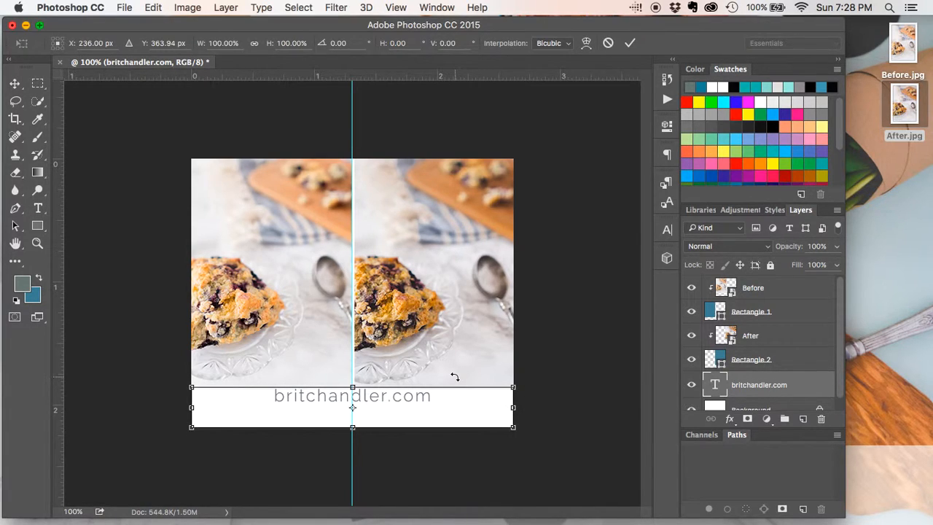
pyautogui.press('Down')
pyautogui.press('Down')
pyautogui.press('Down')
pyautogui.press('Down')
pyautogui.press('Down')
pyautogui.press('Down')
pyautogui.press('Down')
pyautogui.press('Down')
pyautogui.press('Down')
pyautogui.press('Down')
pyautogui.press('Down')
pyautogui.press('Down')
pyautogui.press('Down')
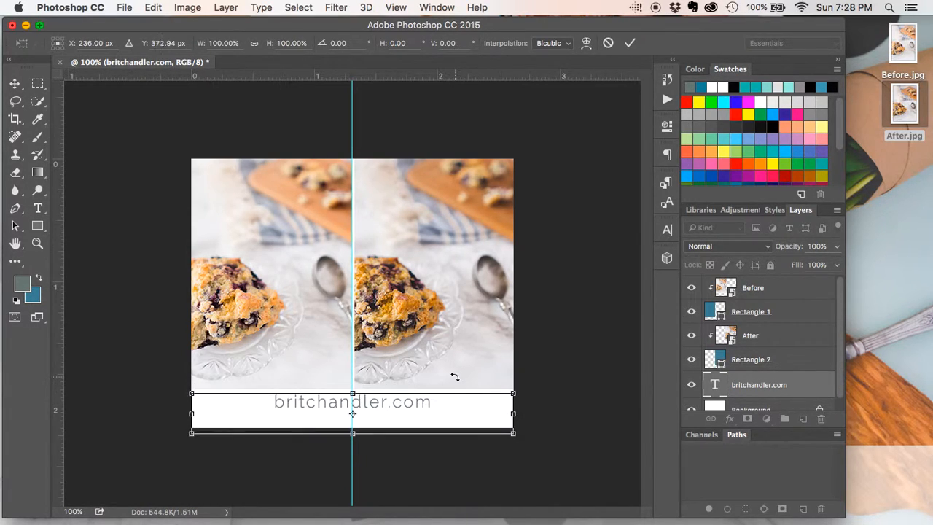
pyautogui.press('Down')
pyautogui.press('Down')
pyautogui.press('Down')
pyautogui.press('Down')
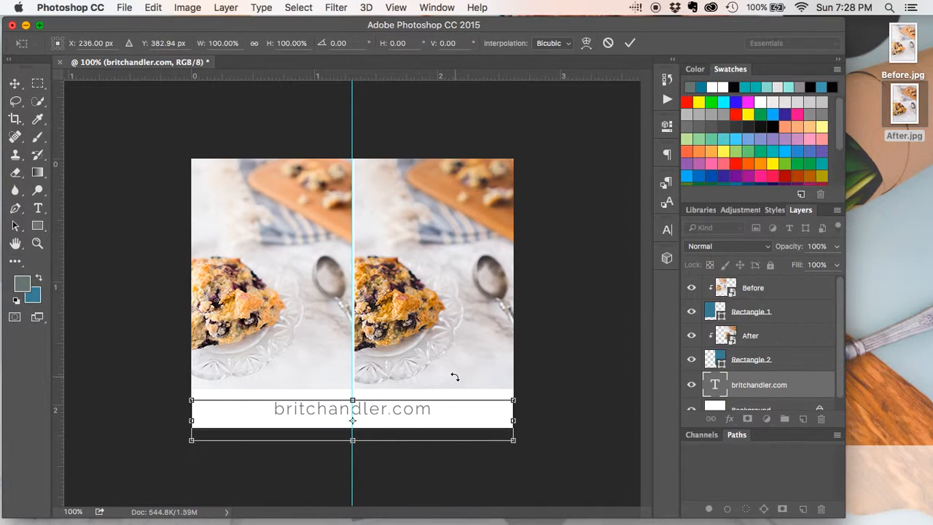
pyautogui.click(630, 42)
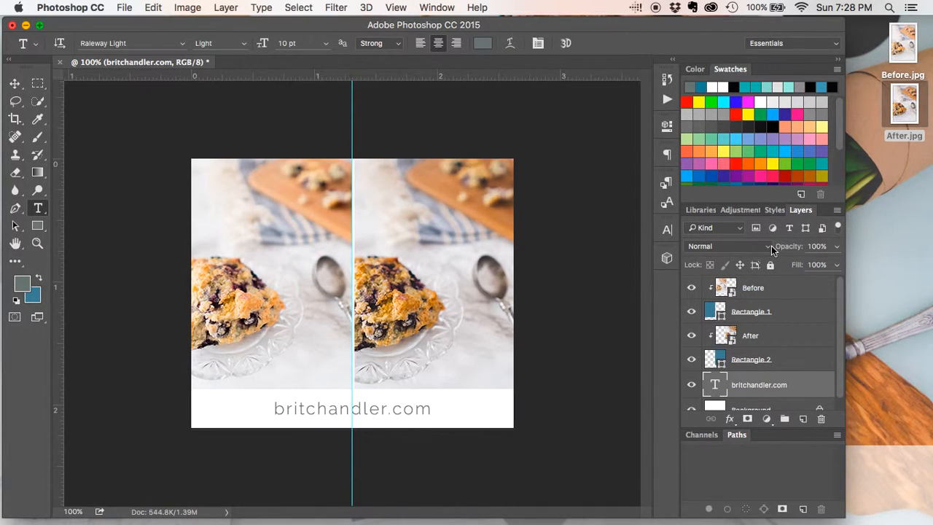
# - Add a centered 20 pt Adelicia Script Clean text box reading "before" across the upper Before photo, above the Before layer
pyautogui.click(761, 291)
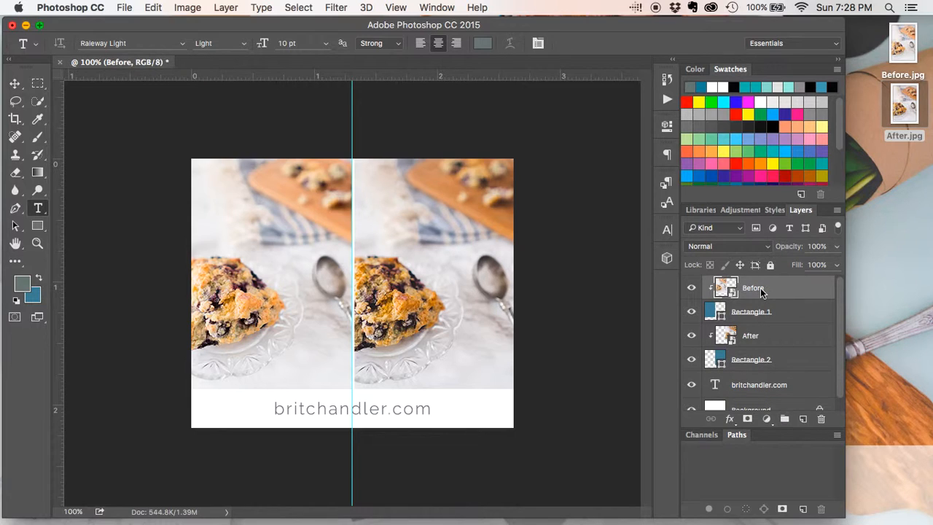
pyautogui.click(135, 44)
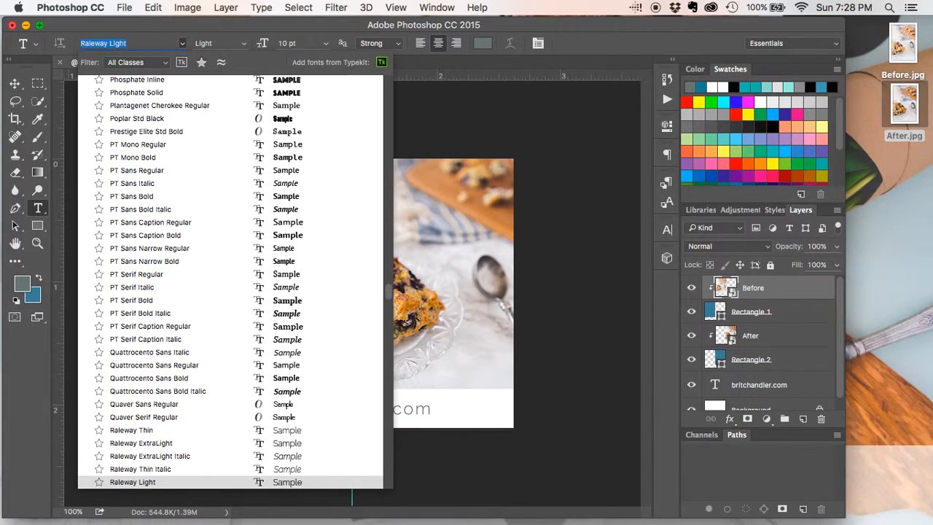
pyautogui.write('ade')
pyautogui.click(145, 84)
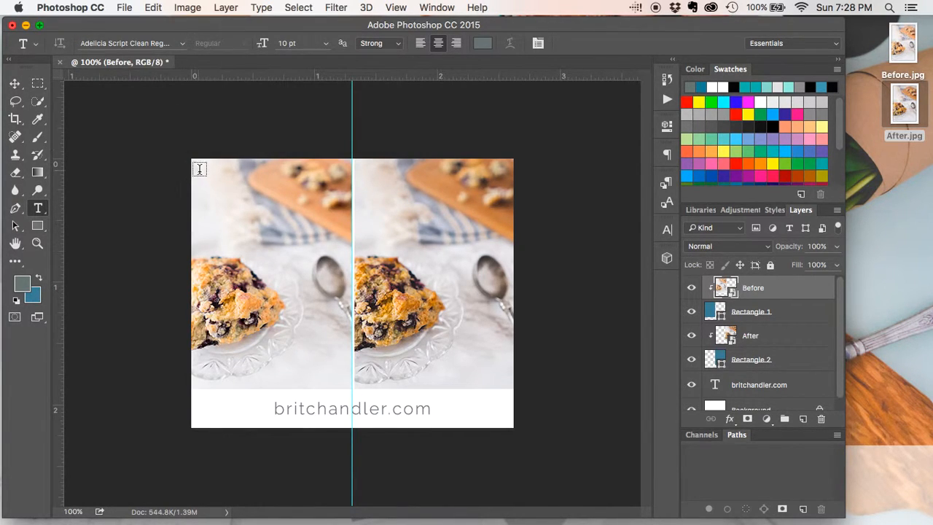
pyautogui.moveTo(201, 173); pyautogui.dragTo(352, 239)
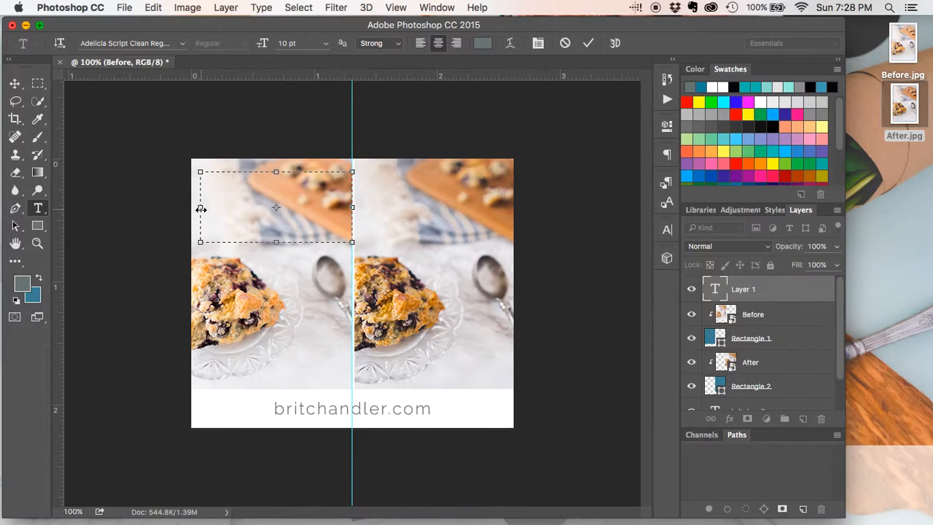
pyautogui.moveTo(202, 207); pyautogui.dragTo(191, 207)
pyautogui.click(290, 43)
pyautogui.write('20')
pyautogui.press('Return')
pyautogui.write('before')
# - Recolor the word "before" to black #000000 and commit the text edit
pyautogui.click(257, 205)
pyautogui.doubleClick(256, 206)
pyautogui.click(22, 283)
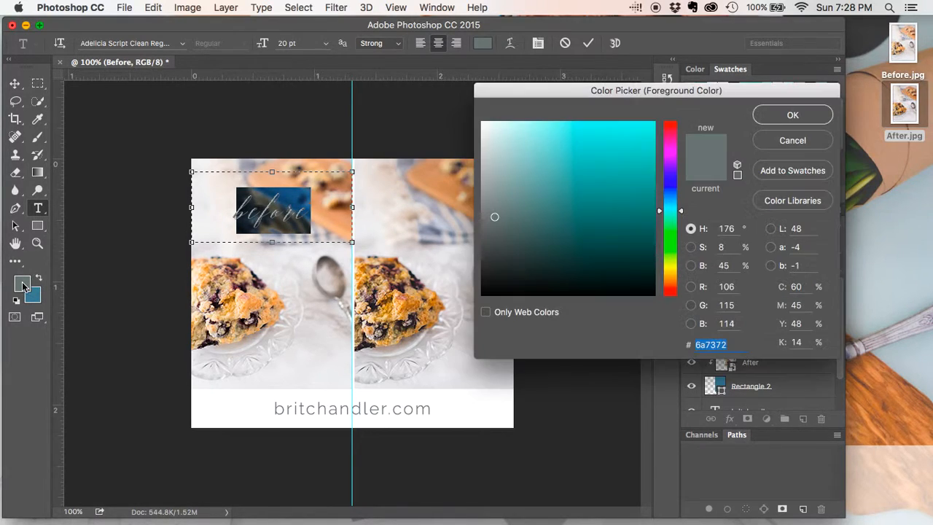
pyautogui.click(482, 296)
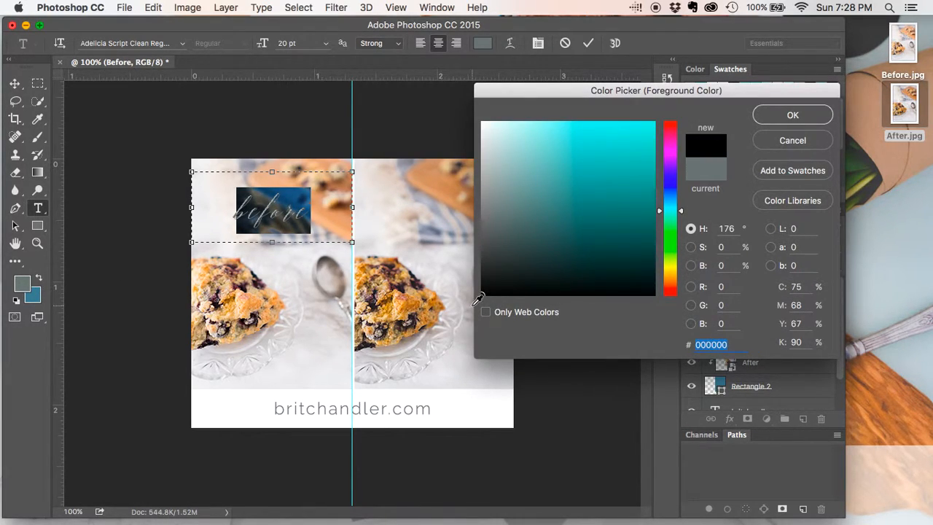
pyautogui.click(771, 121)
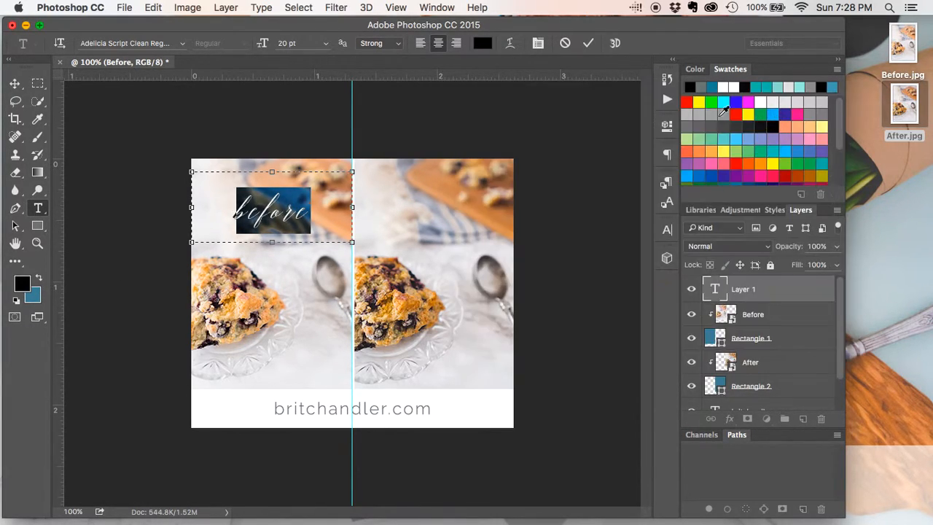
pyautogui.click(586, 44)
# - Duplicate the "before" text layer and move the copy over the After photo, at X 355.50 px and Y 68.65 px
pyautogui.rightClick(749, 289)
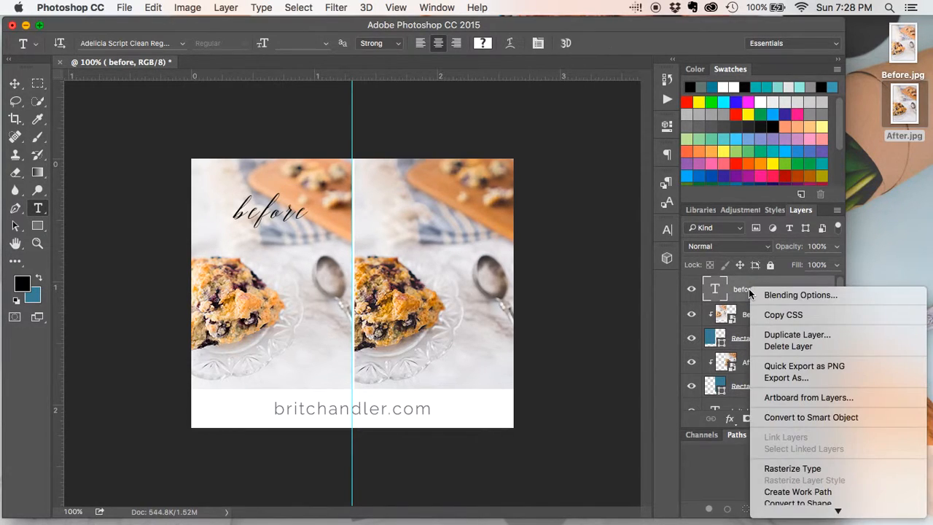
pyautogui.click(781, 334)
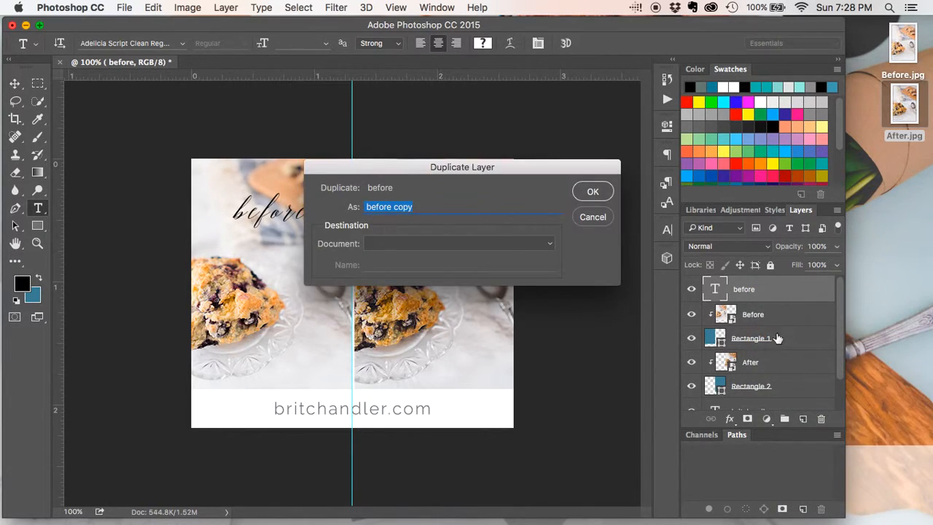
pyautogui.press('Return')
pyautogui.press('super+t')
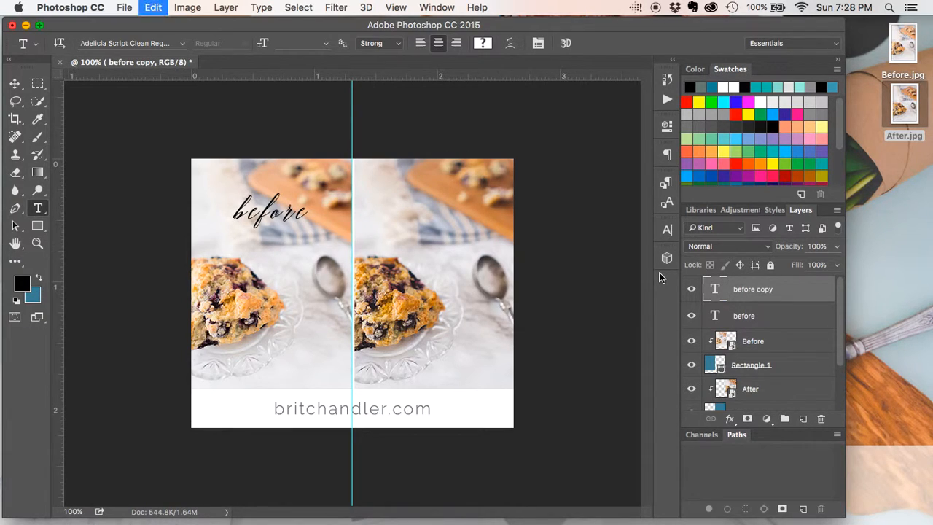
pyautogui.moveTo(312, 222); pyautogui.dragTo(432, 222)
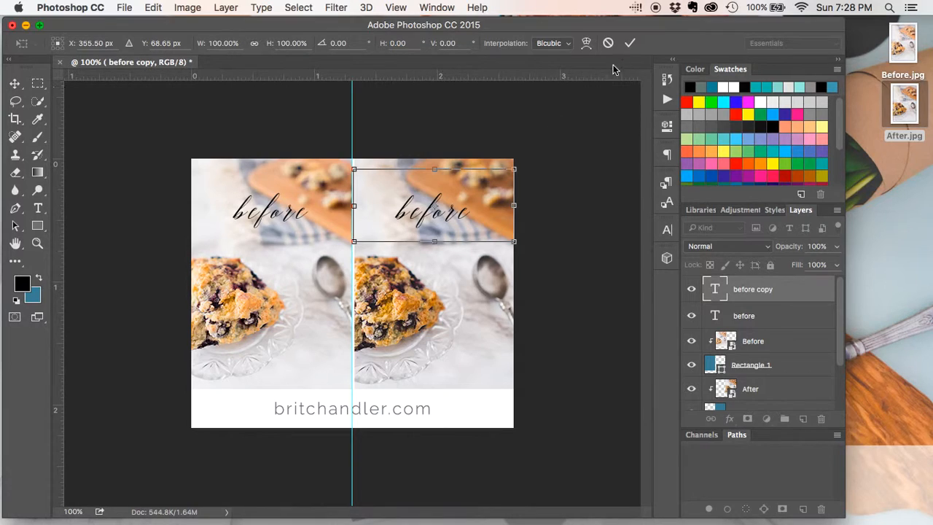
pyautogui.click(630, 43)
# - Replace the wording of the duplicated text over the After photo with "after" and commit the edit
pyautogui.click(439, 209)
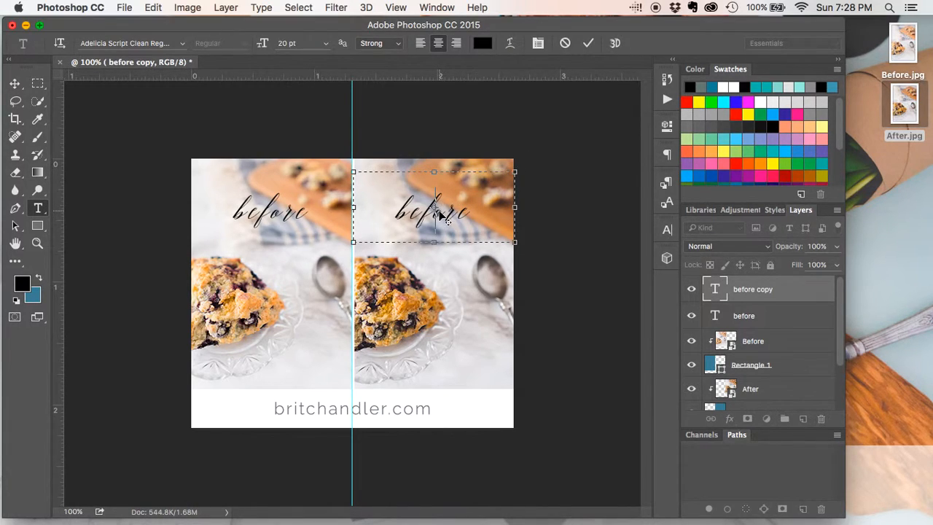
pyautogui.doubleClick(421, 208)
pyautogui.write('after')
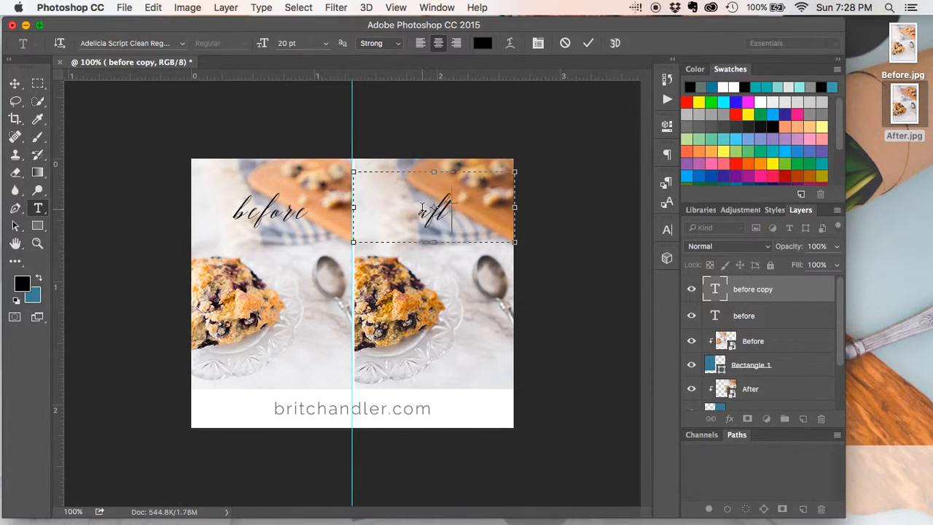
pyautogui.click(588, 44)
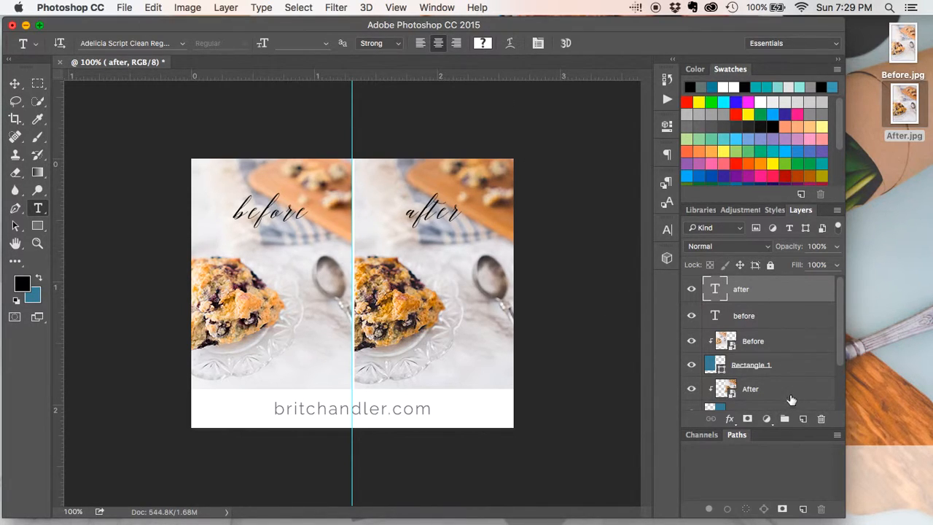
pyautogui.click(126, 7)
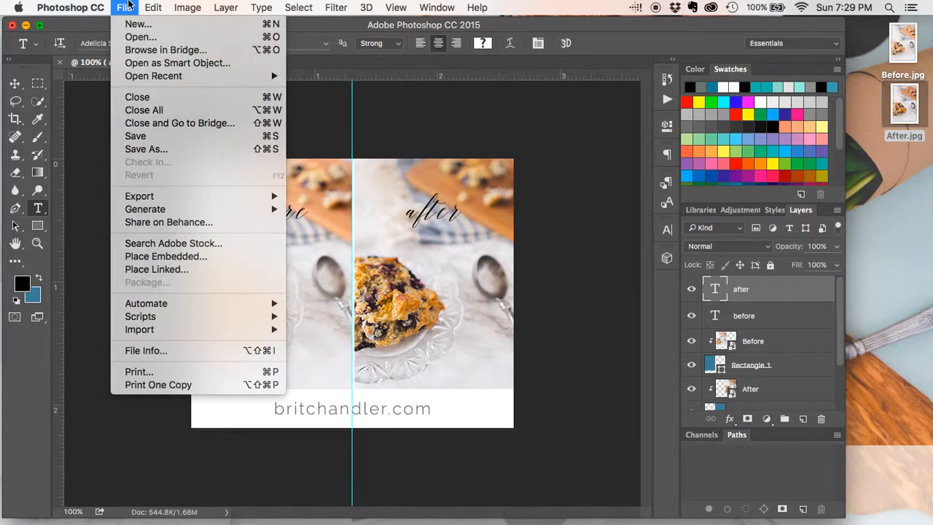
pyautogui.click(162, 147)
pyautogui.click(413, 361)
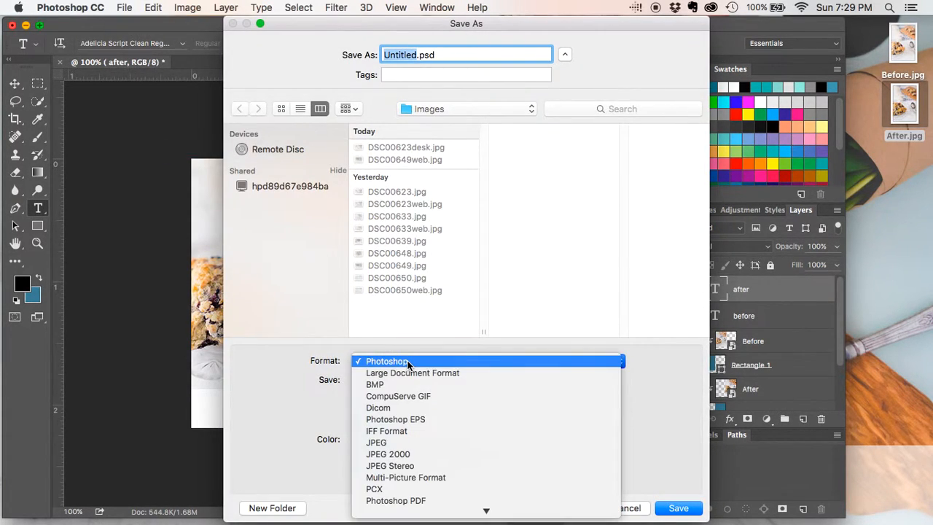
pyautogui.click(392, 361)
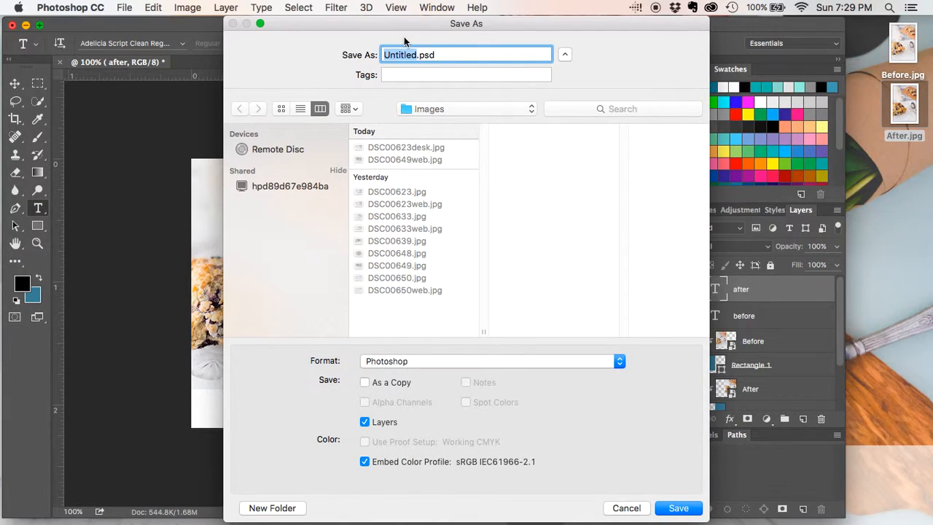
pyautogui.write('facebook-before-after')
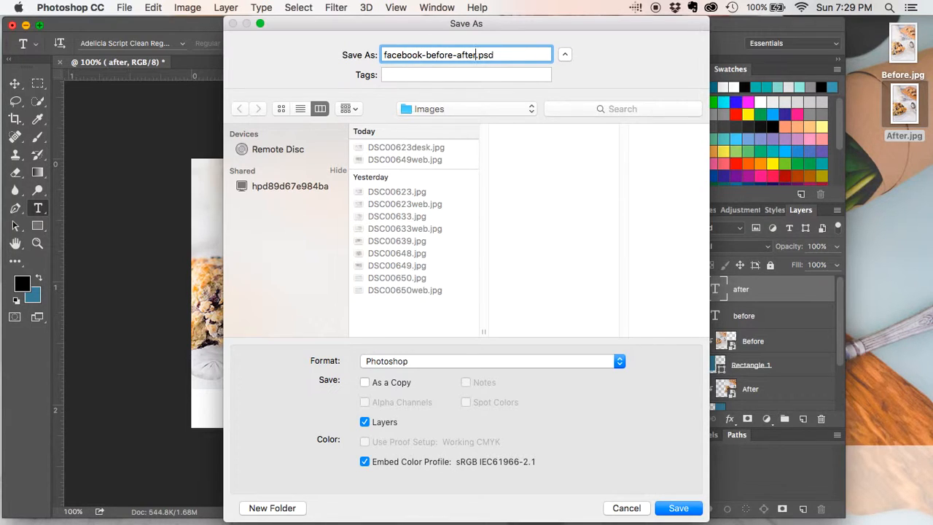
pyautogui.click(625, 509)
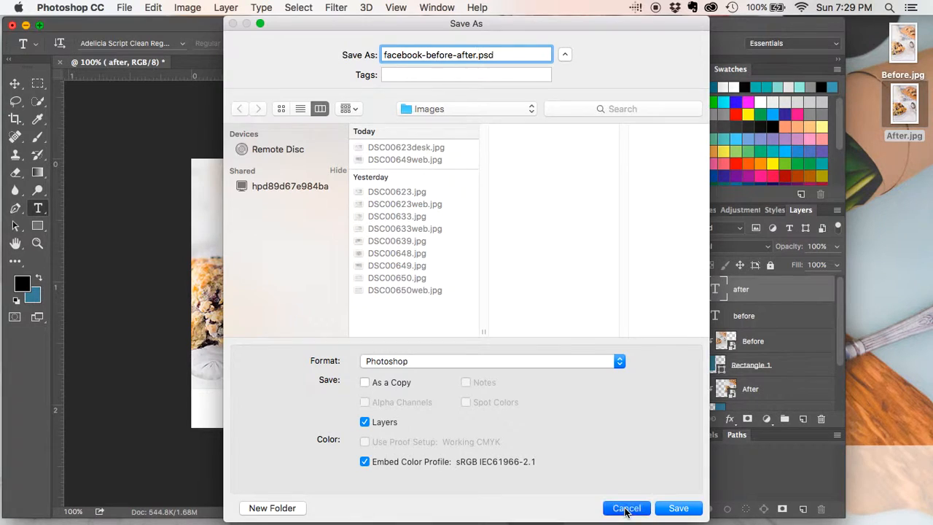
# - Flatten the image into a single Background layer
pyautogui.click(226, 8)
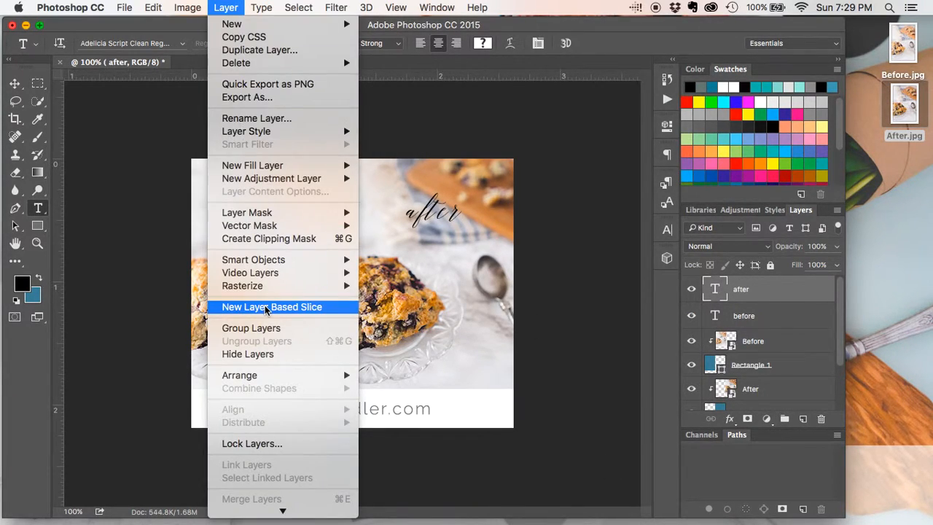
pyautogui.scroll(-2, 268, 310)
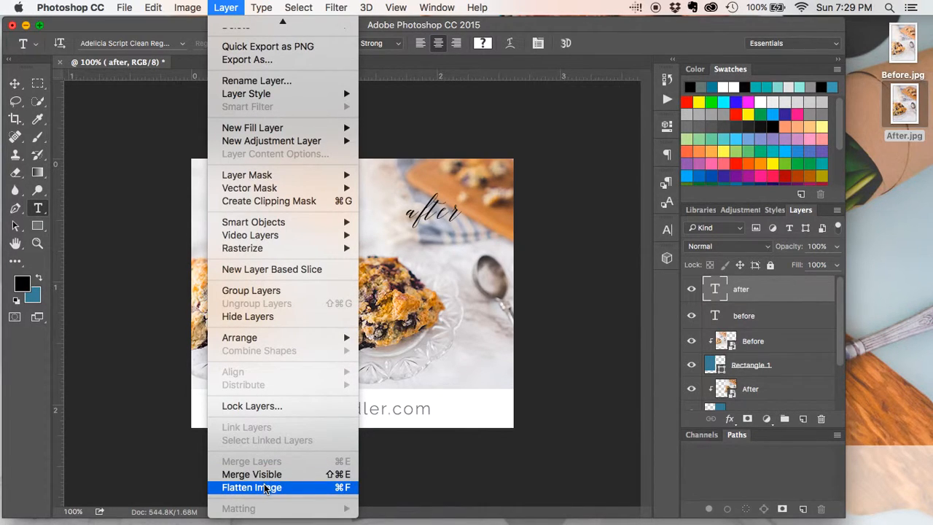
pyautogui.click(266, 487)
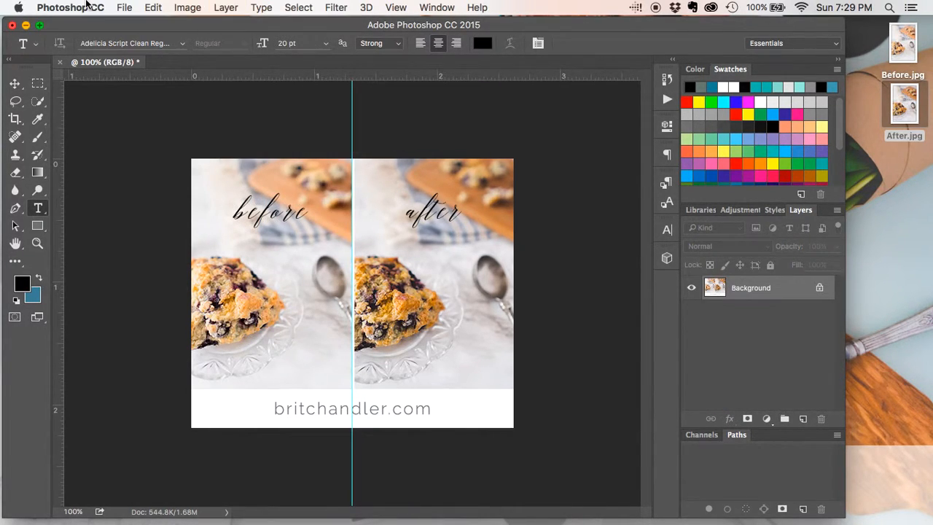
# - Save the flattened image to the Desktop as facebook-before-after.jpg in JPEG format, with maximum quality 12 and the Baseline ("Standard") option
pyautogui.click(123, 8)
pyautogui.click(145, 149)
pyautogui.click(451, 362)
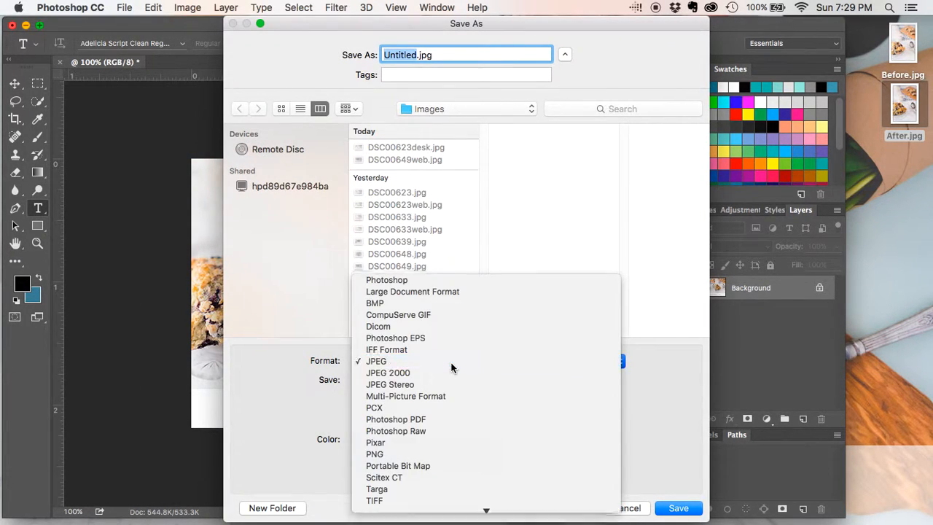
pyautogui.click(452, 362)
pyautogui.write('facebok')
pyautogui.press('BackSpace')
pyautogui.write('ok-b')
pyautogui.write('efore-afte')
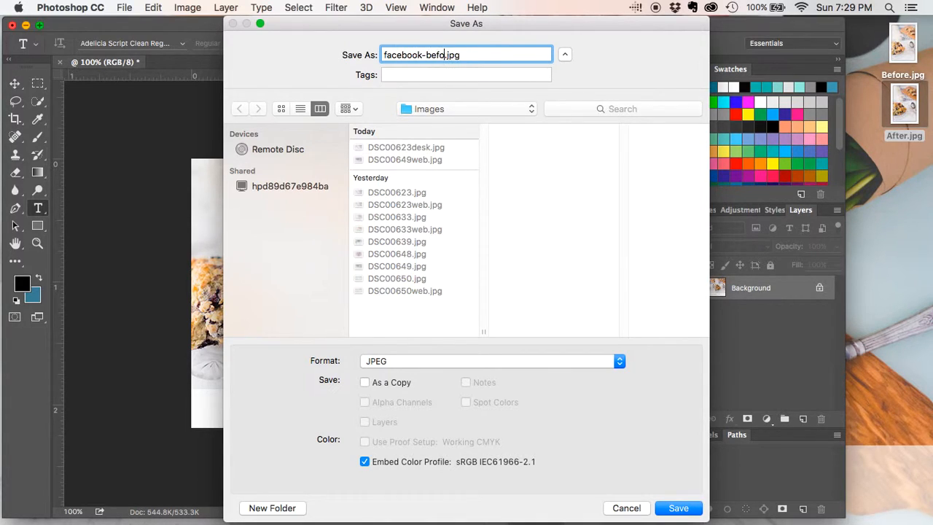
pyautogui.write('r')
pyautogui.click(452, 109)
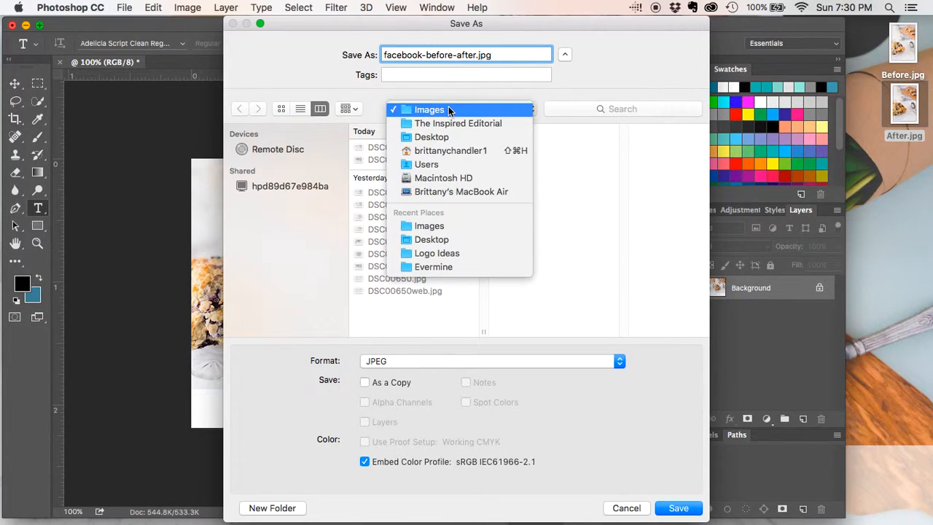
pyautogui.click(448, 138)
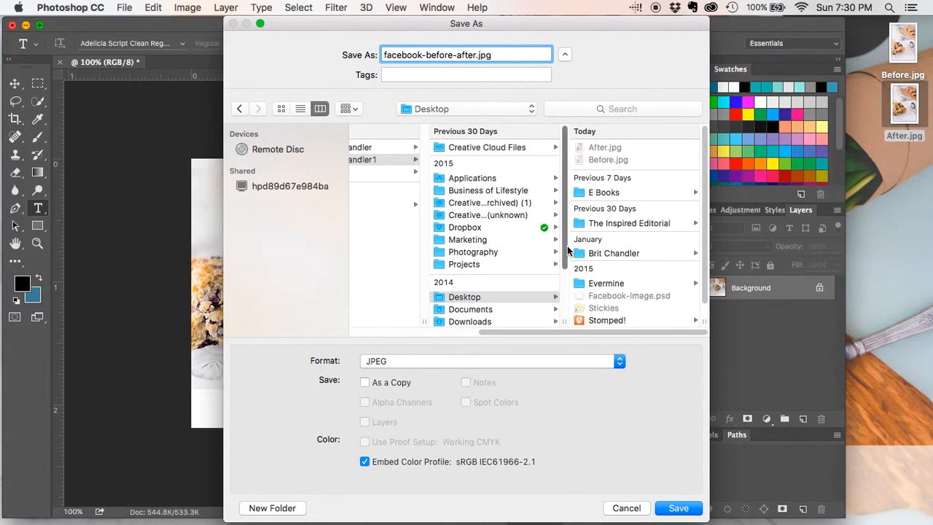
pyautogui.click(678, 508)
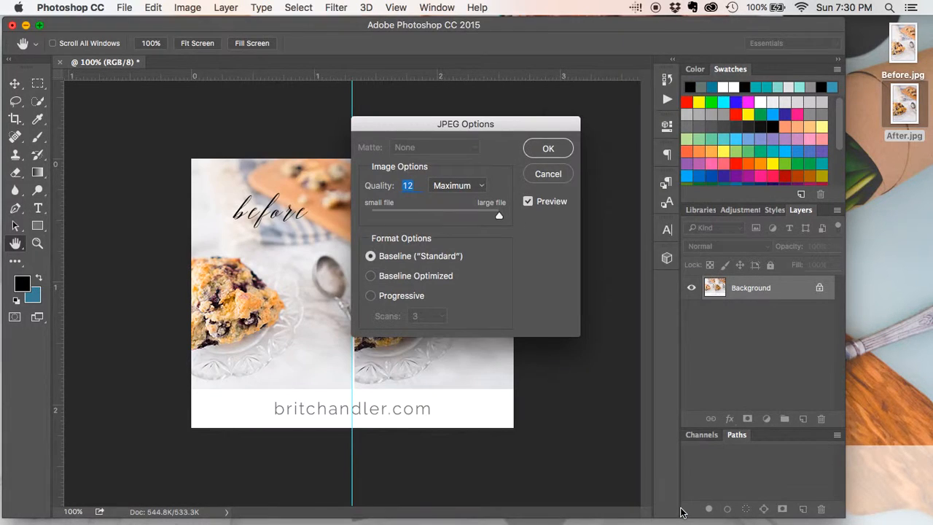
pyautogui.click(544, 146)
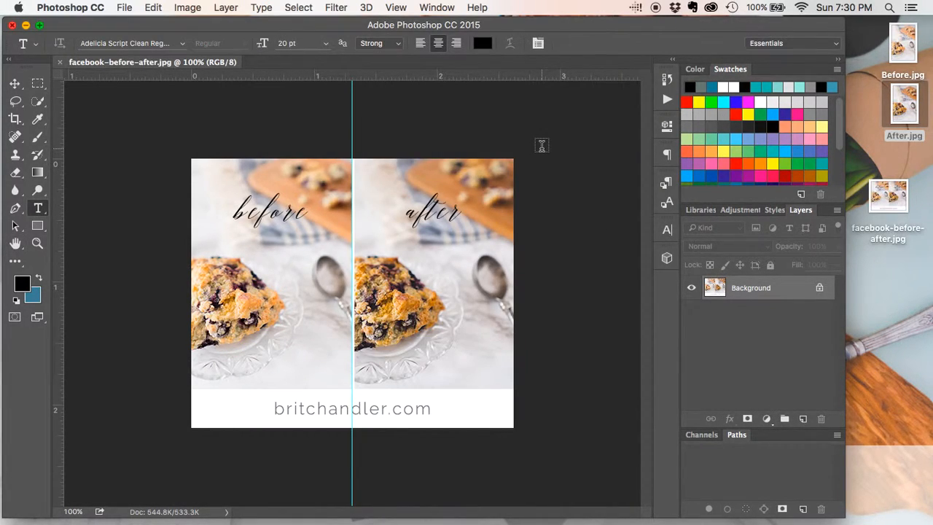
# - Preview the saved facebook-before-after.jpg from the desktop, then close the preview and deselect the file
pyautogui.click(898, 202)
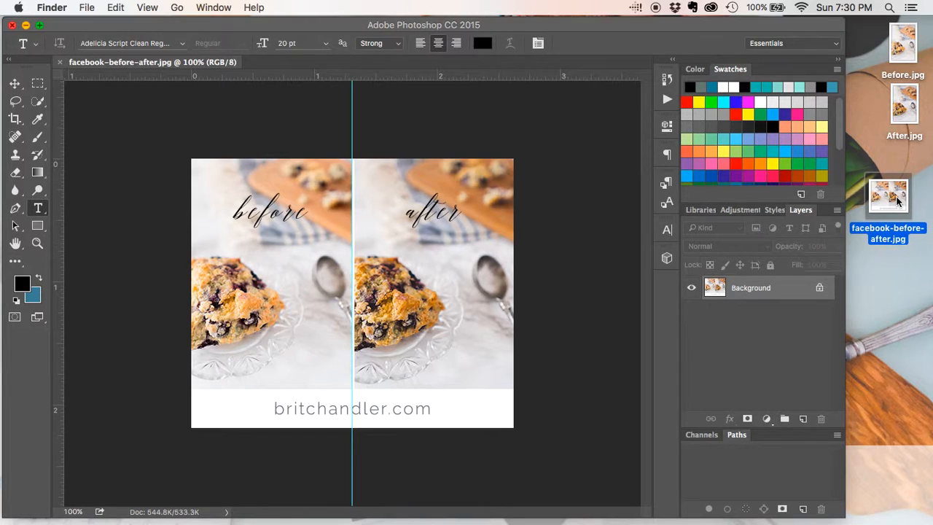
pyautogui.press('space')
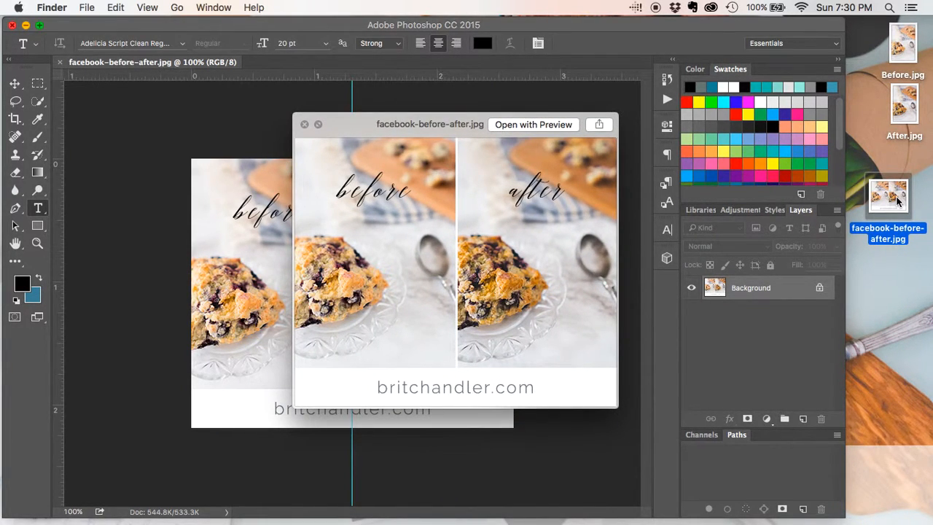
pyautogui.press('space')
pyautogui.click(905, 268)
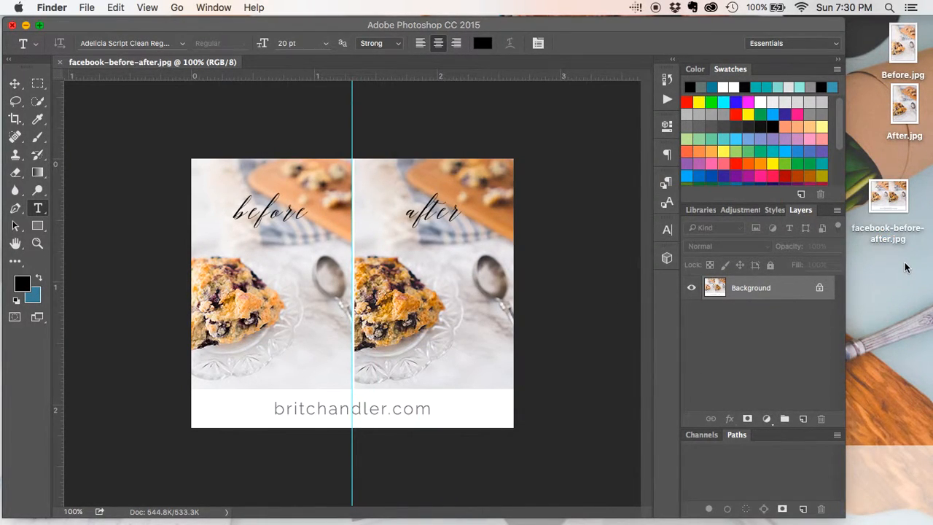